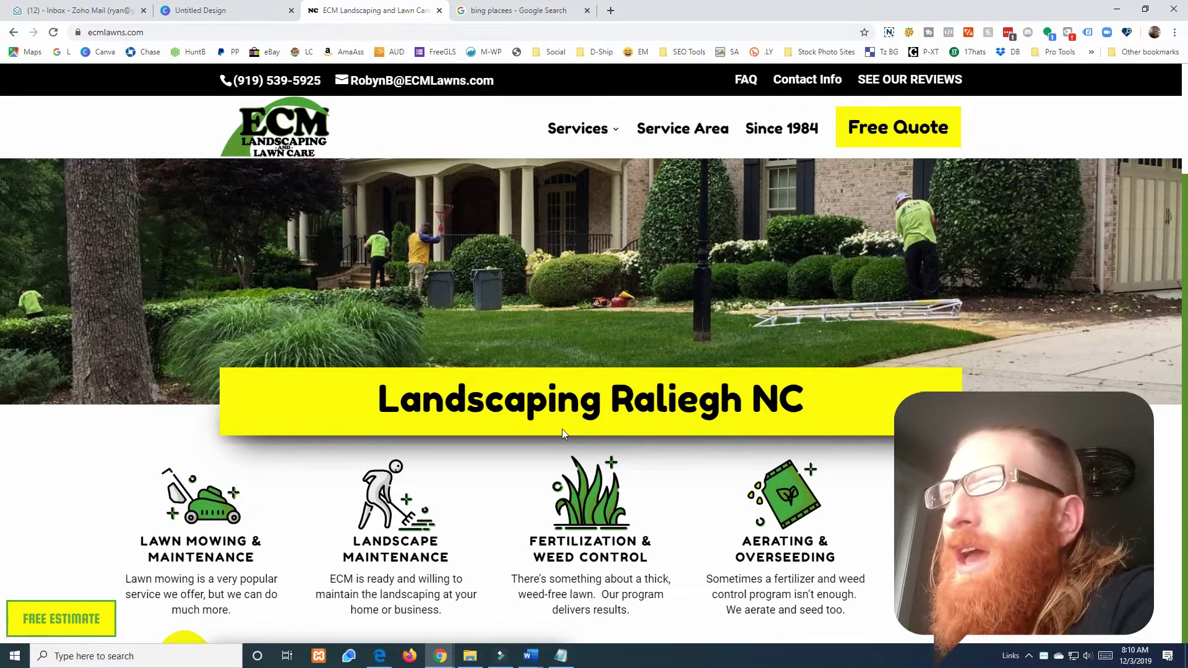
# - Move the ECM website into its own window and bring the search results back to the front
pyautogui.scroll(-5, 562, 429)
pyautogui.scroll(5, 562, 429)
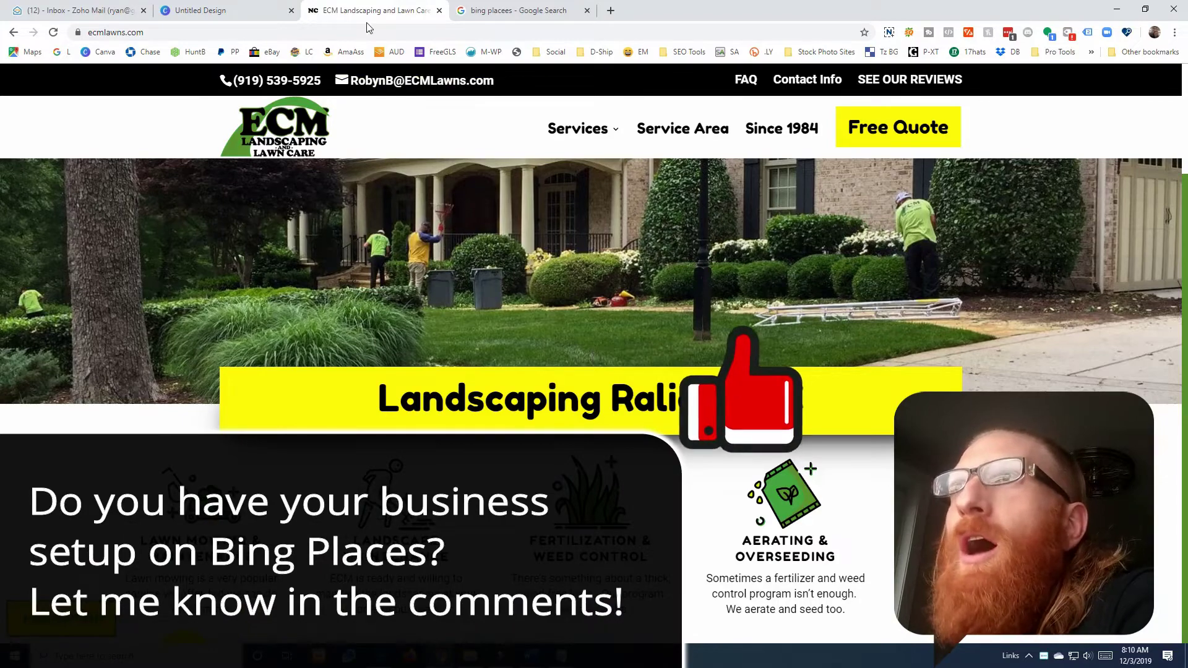
pyautogui.moveTo(368, 13); pyautogui.dragTo(705, 307)
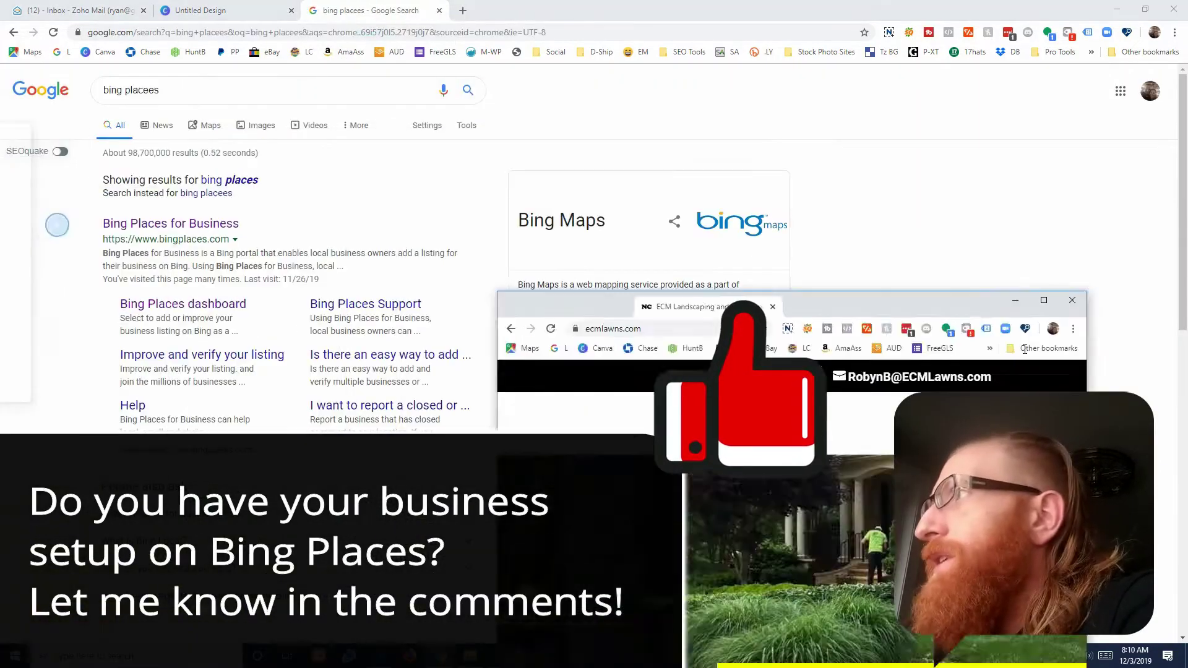
pyautogui.click(1014, 300)
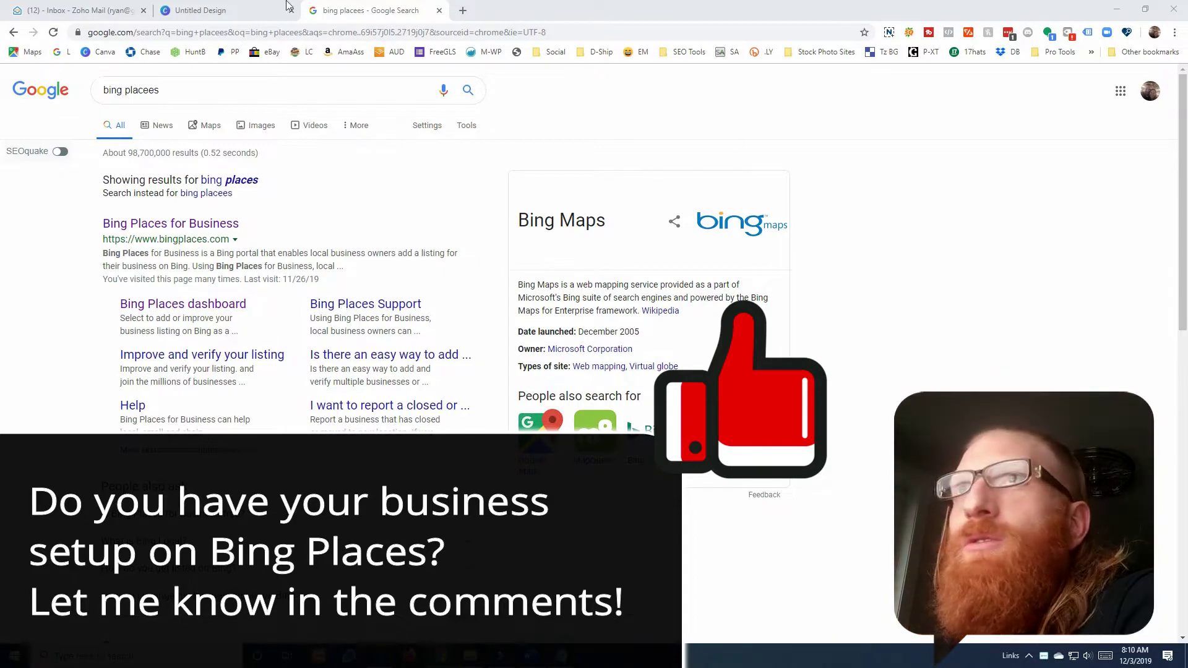
# - Correct the Google query to 'bing places' and open the Bing Places for Business result
pyautogui.click(151, 92)
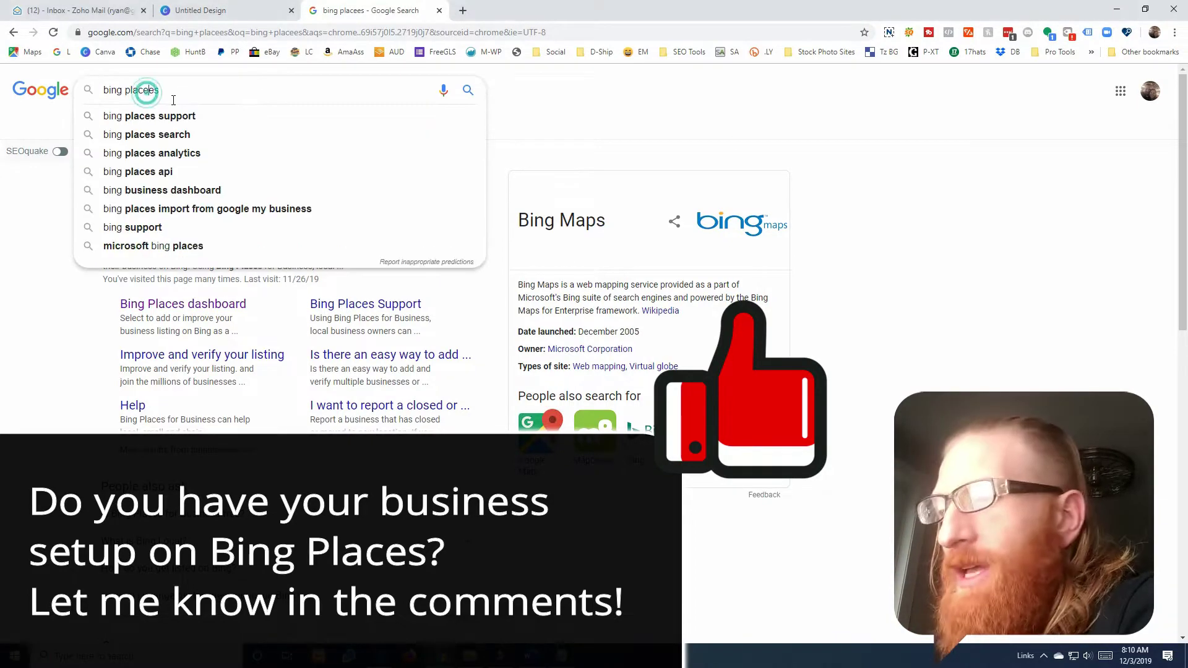
pyautogui.press('Return')
pyautogui.click(172, 93)
pyautogui.press('BackSpace')
pyautogui.press('BackSpace')
pyautogui.write('s')
pyautogui.press('Return')
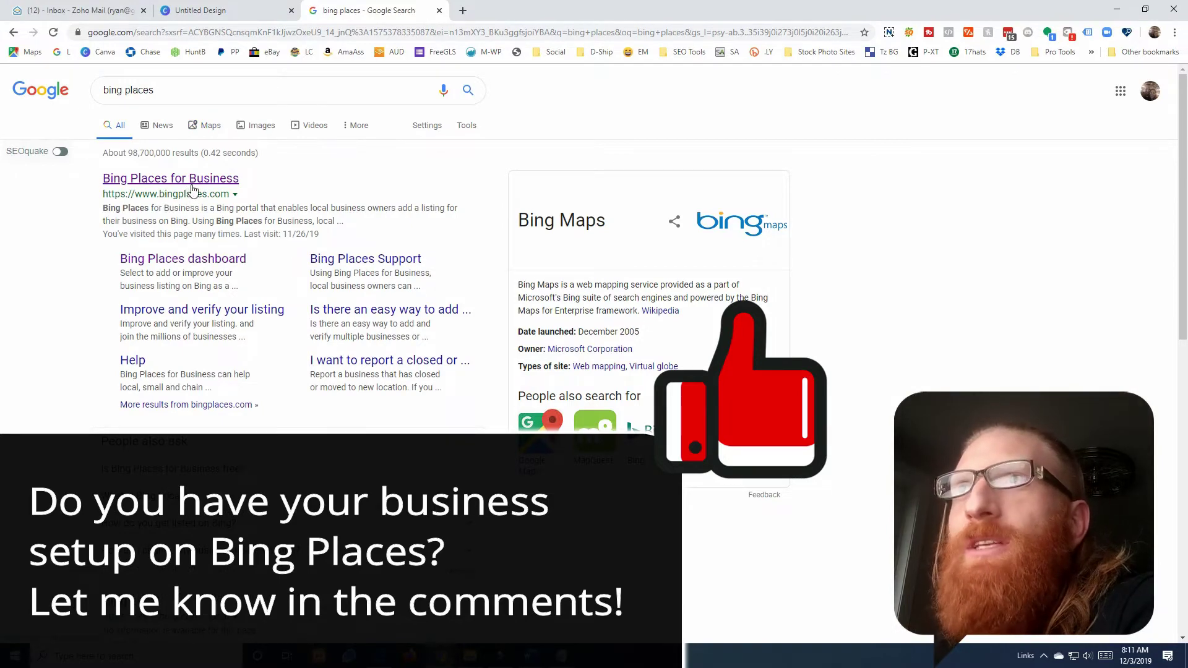
pyautogui.click(196, 185)
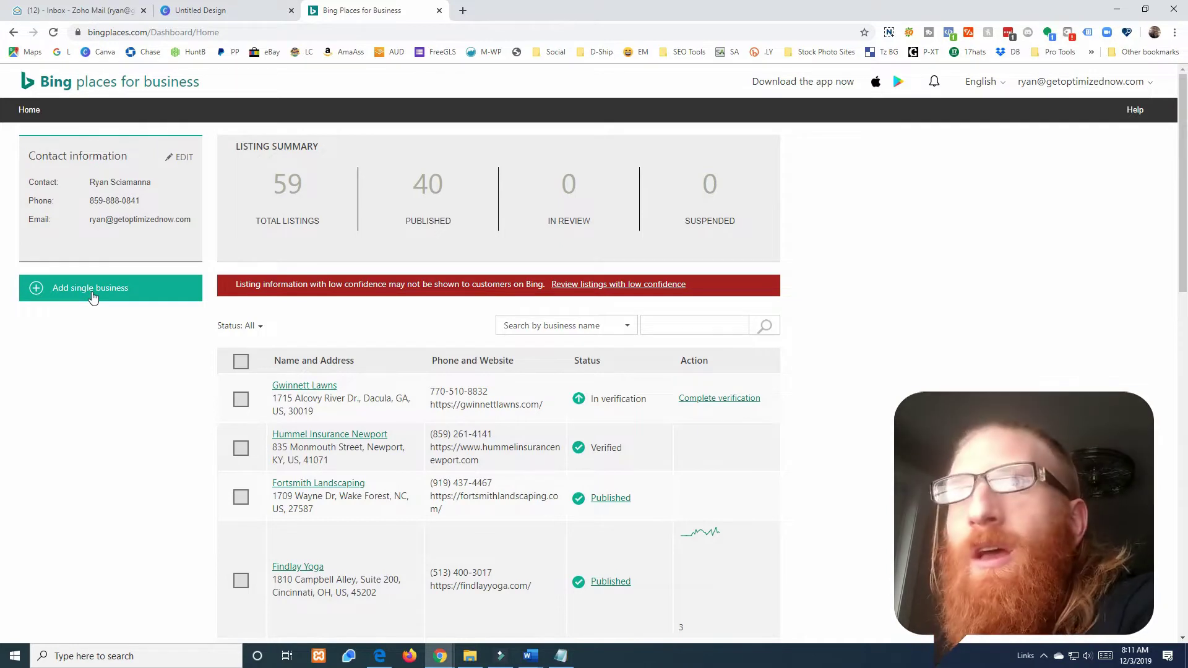
# - Start adding a single business and search Bing by the business phone number
pyautogui.click(93, 296)
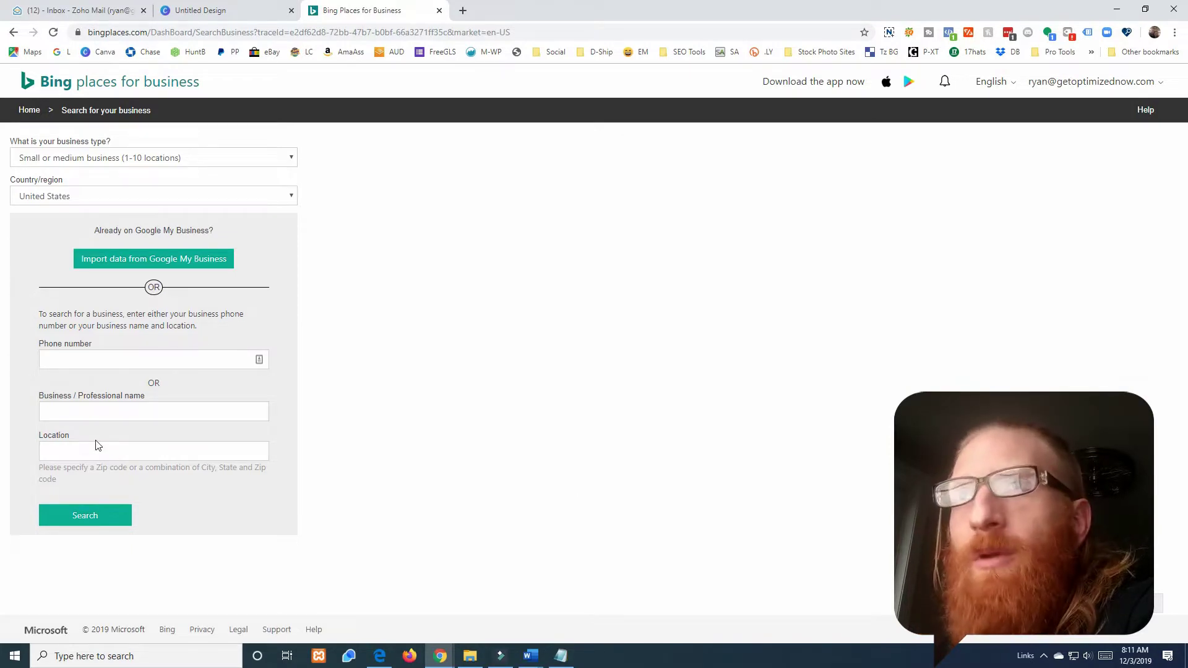
pyautogui.click(62, 358)
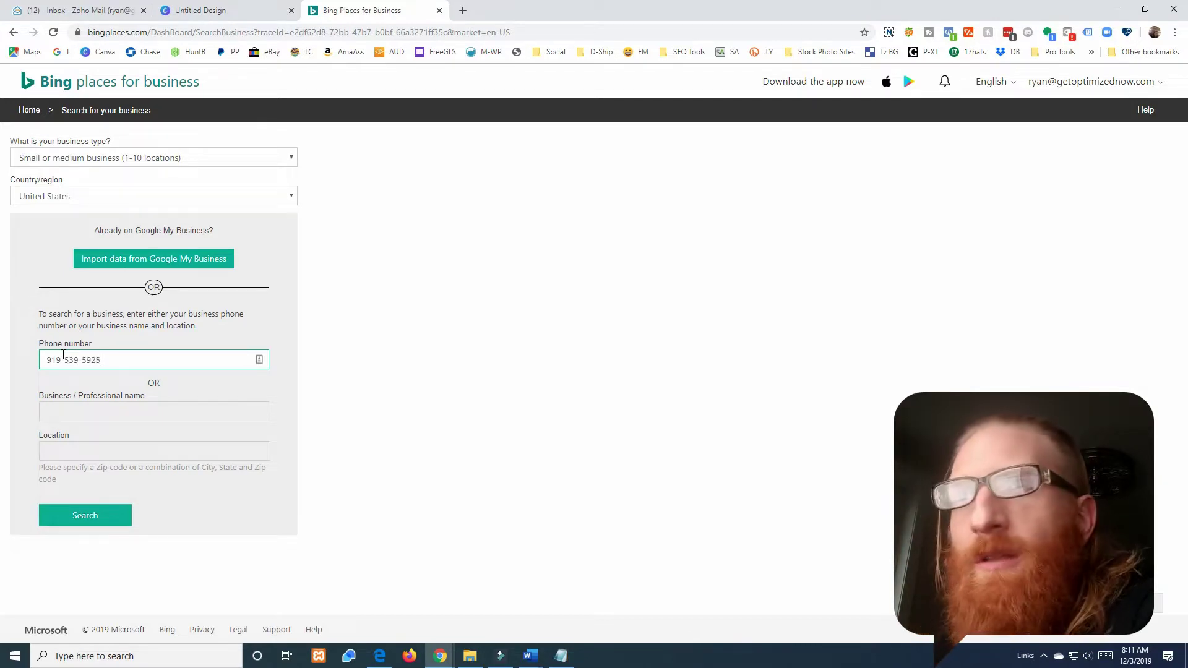
pyautogui.click(101, 518)
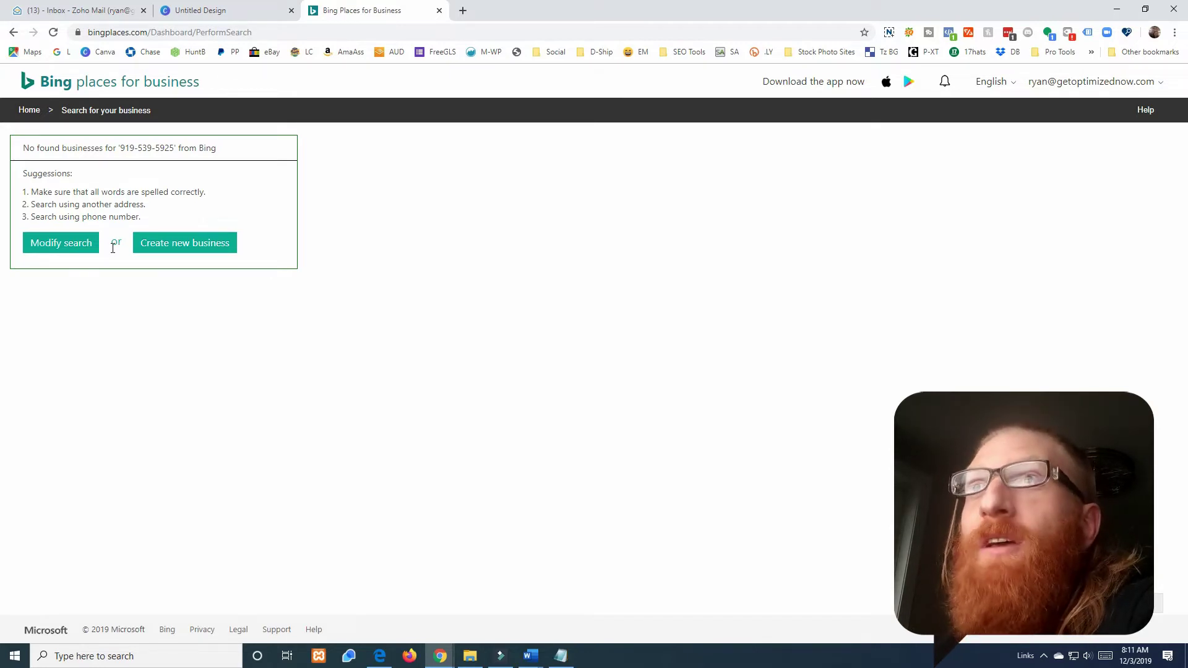
# - Create a new business named 'ECM Landscaping And Lawn Care' and open a new browser tab
pyautogui.click(191, 245)
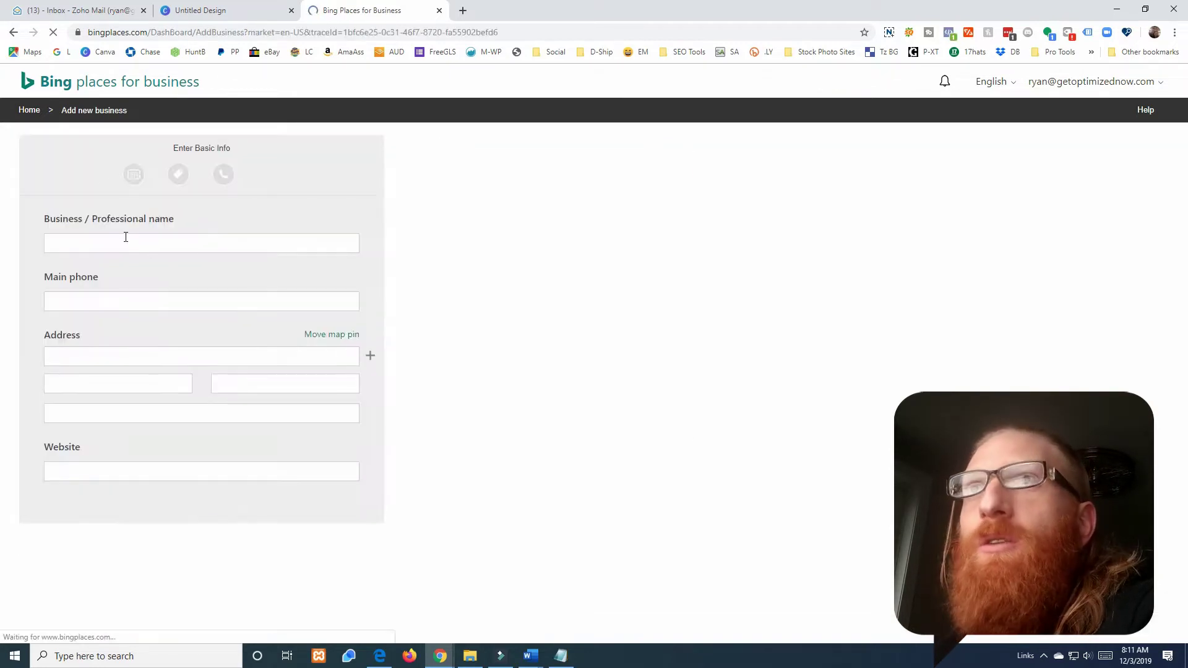
pyautogui.click(143, 245)
pyautogui.write('E')
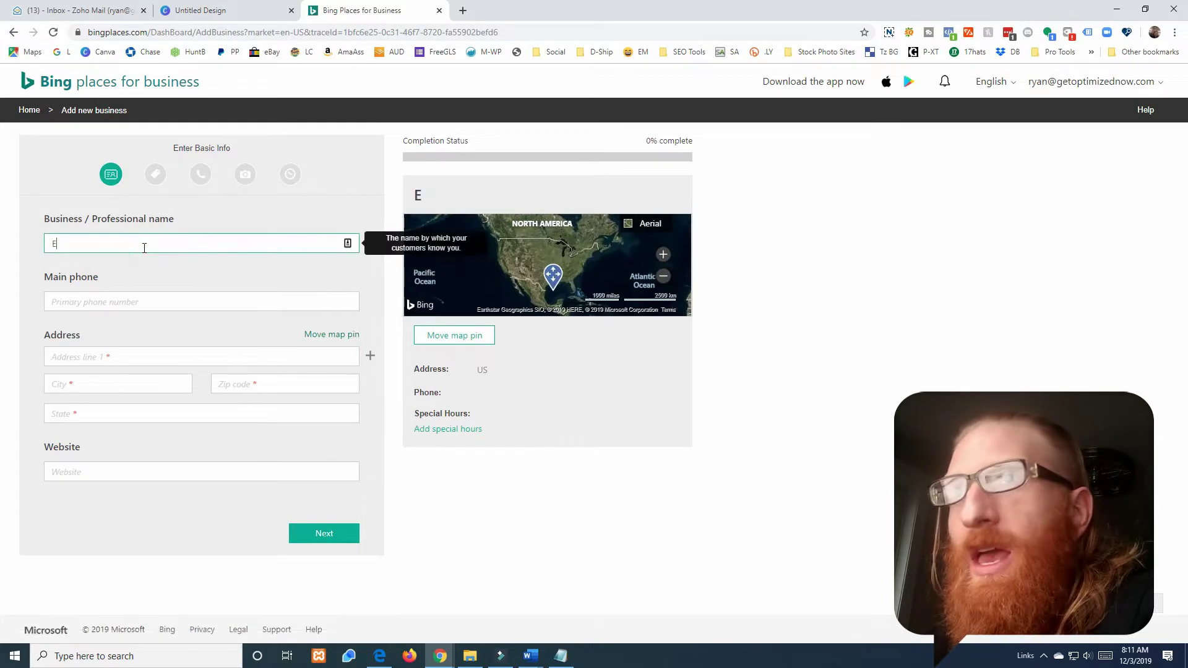
pyautogui.write('CM Landsca')
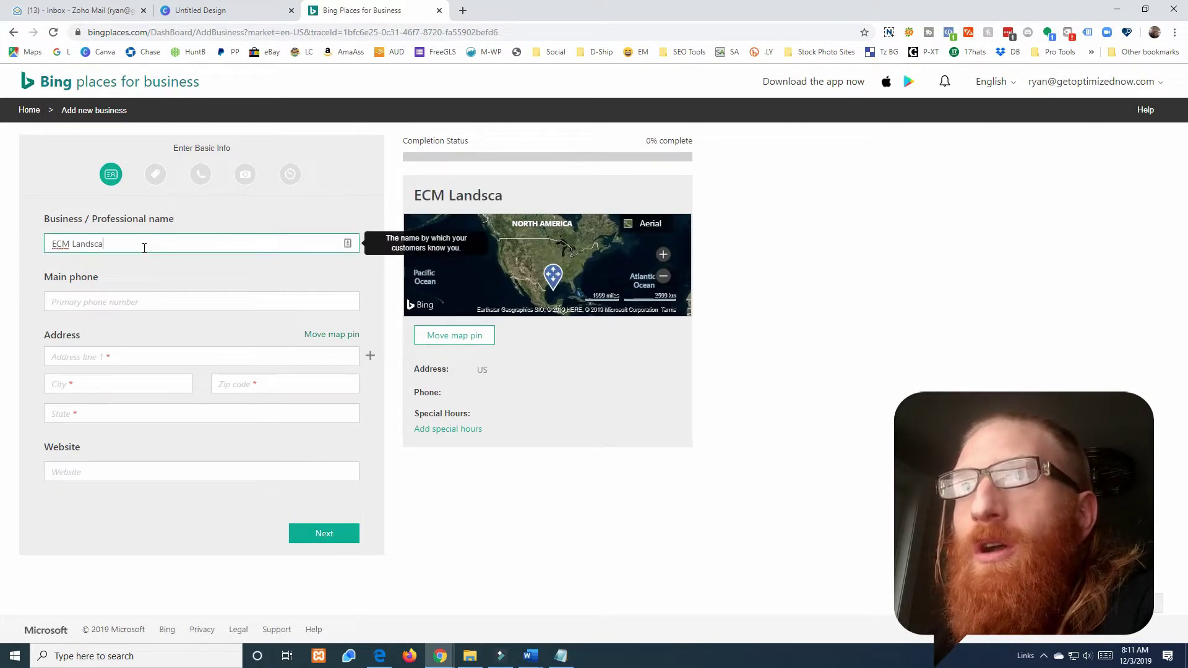
pyautogui.write('ping And L')
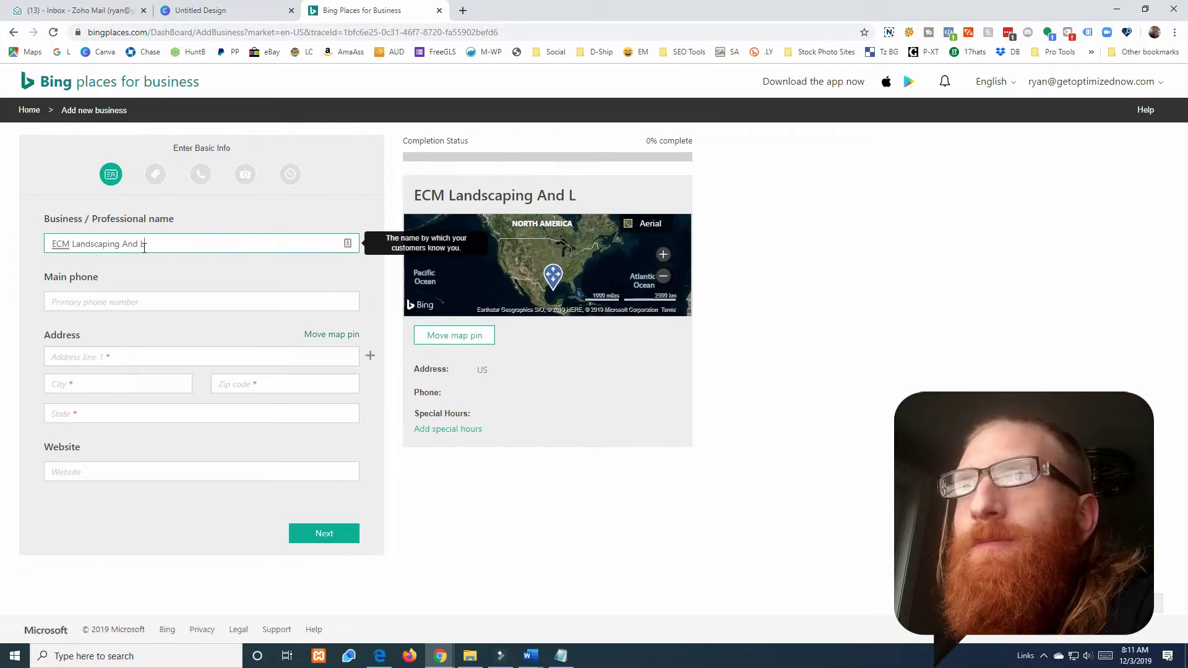
pyautogui.write('awn Care')
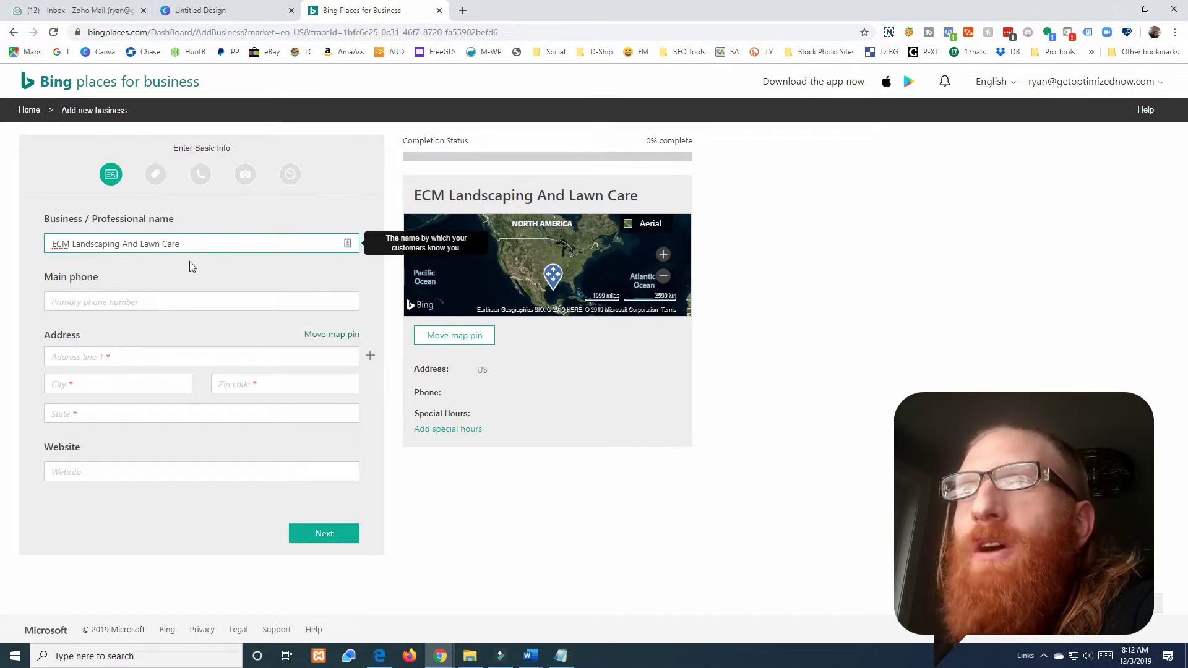
pyautogui.click(463, 11)
# - Go to Google My Business and view the managed locations list showing ECM pending verification
pyautogui.write('goo')
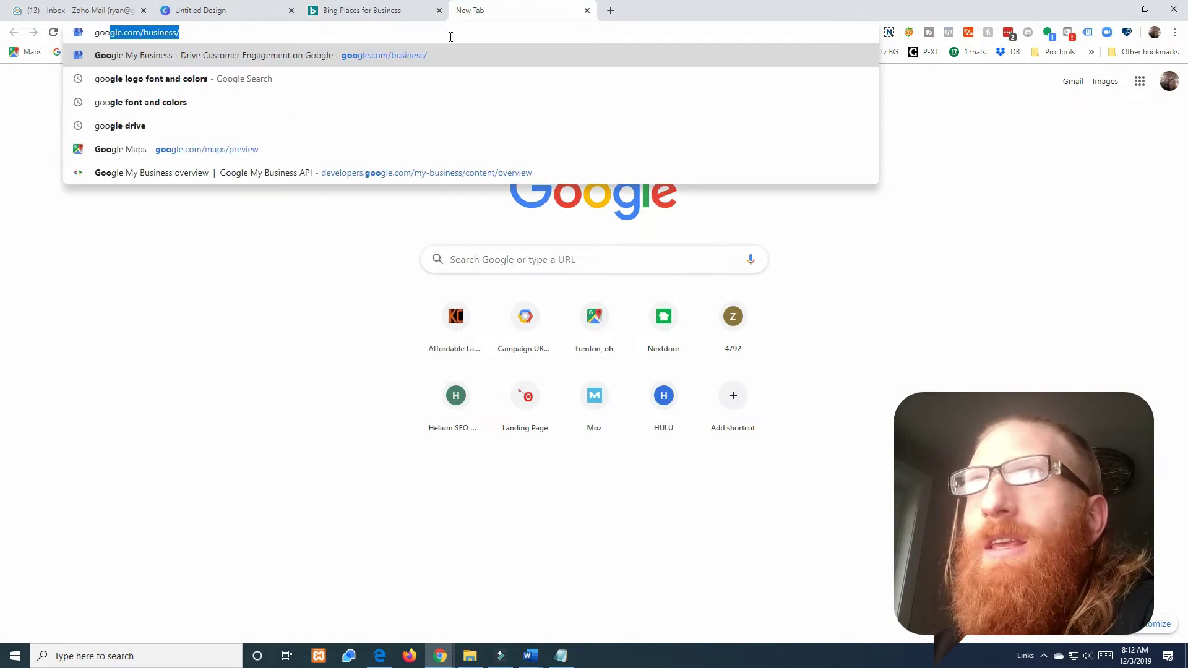
pyautogui.write('gle')
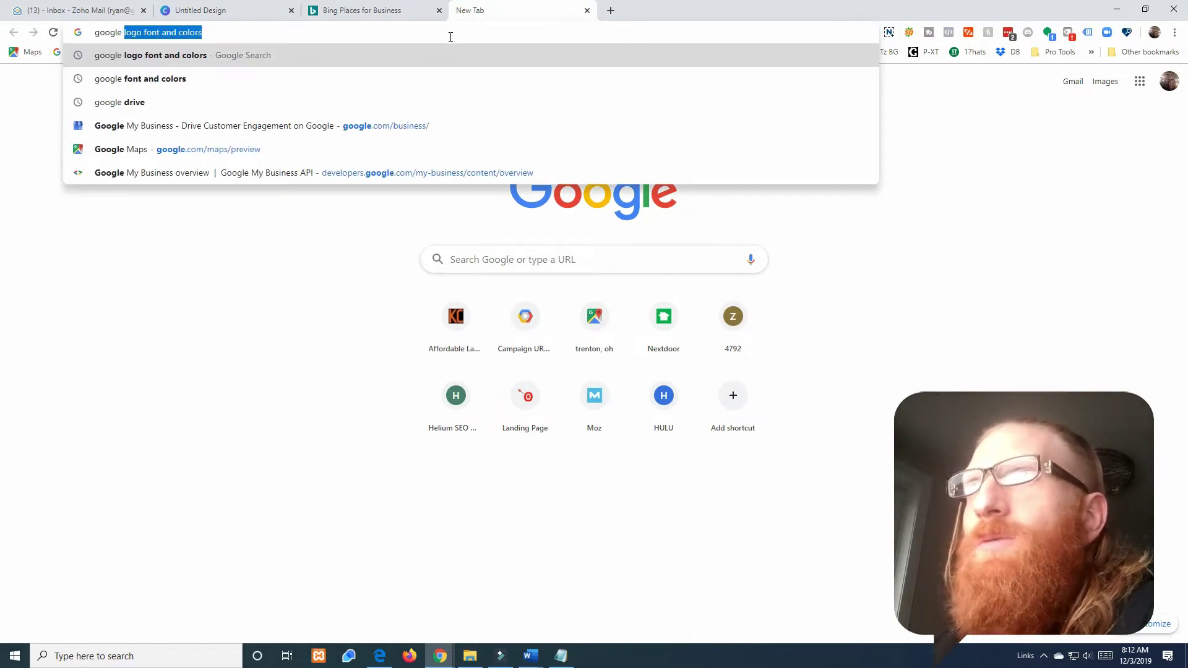
pyautogui.click(392, 126)
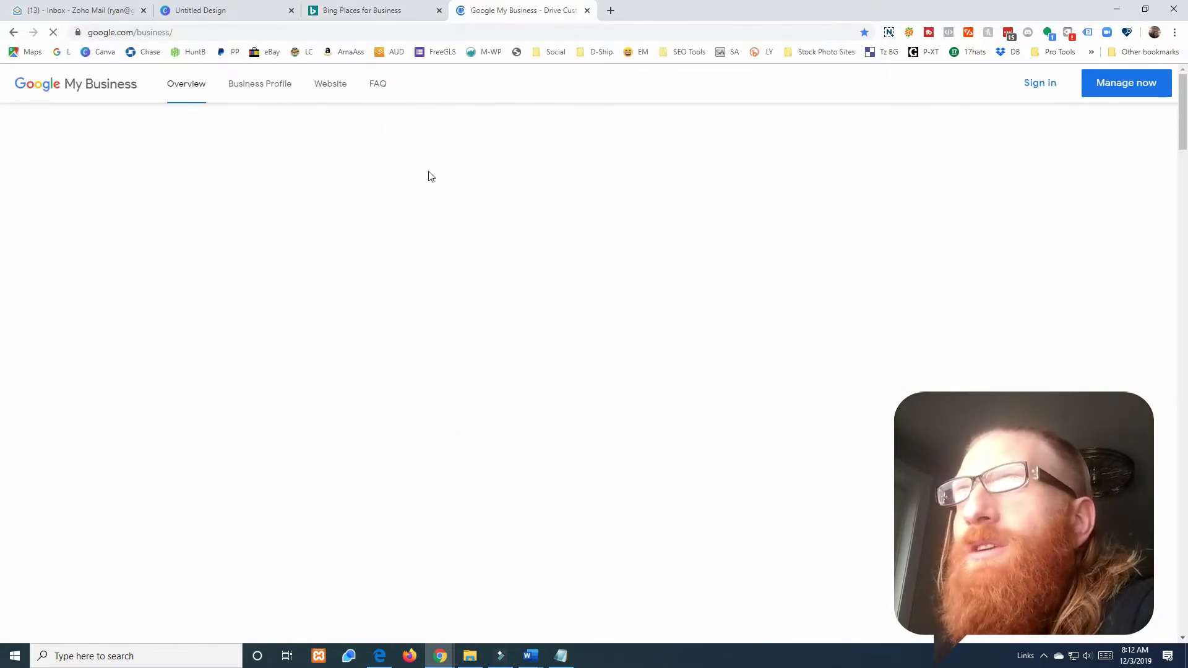
pyautogui.click(319, 428)
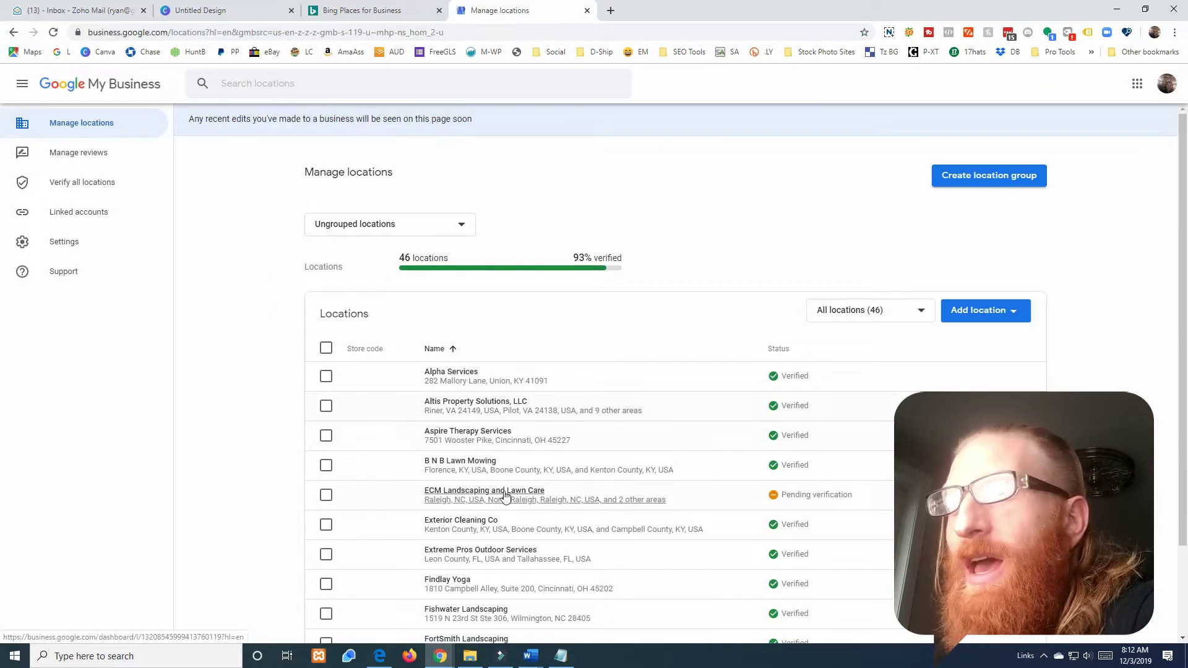
pyautogui.scroll(-1, 504, 495)
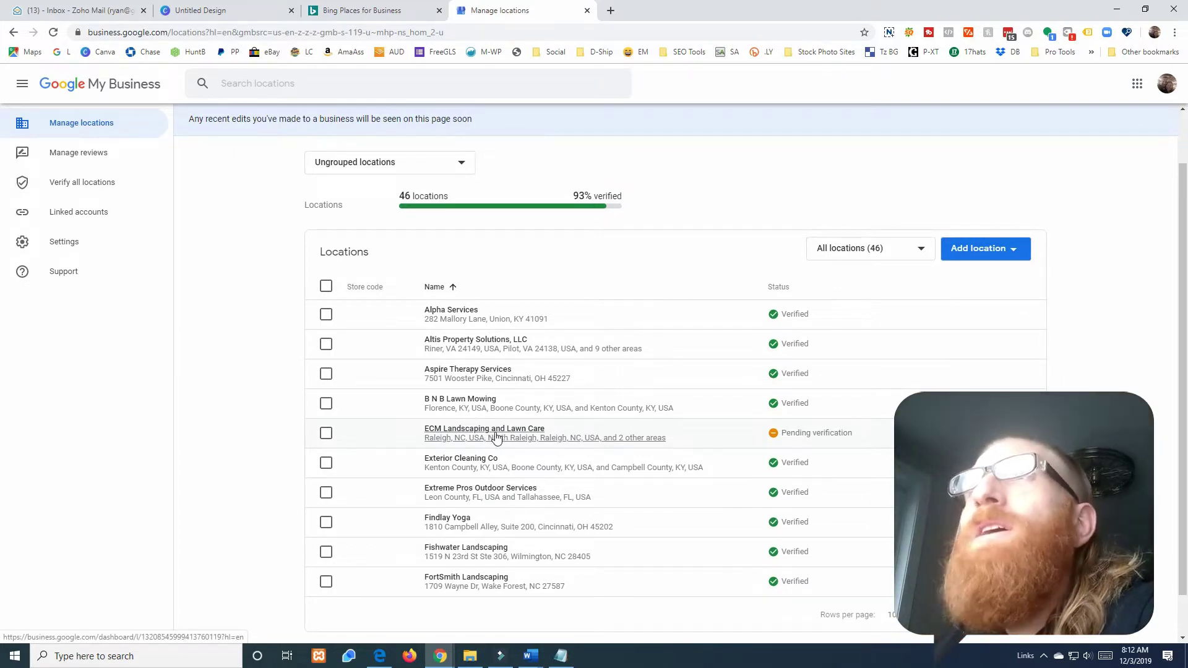
pyautogui.click(356, 10)
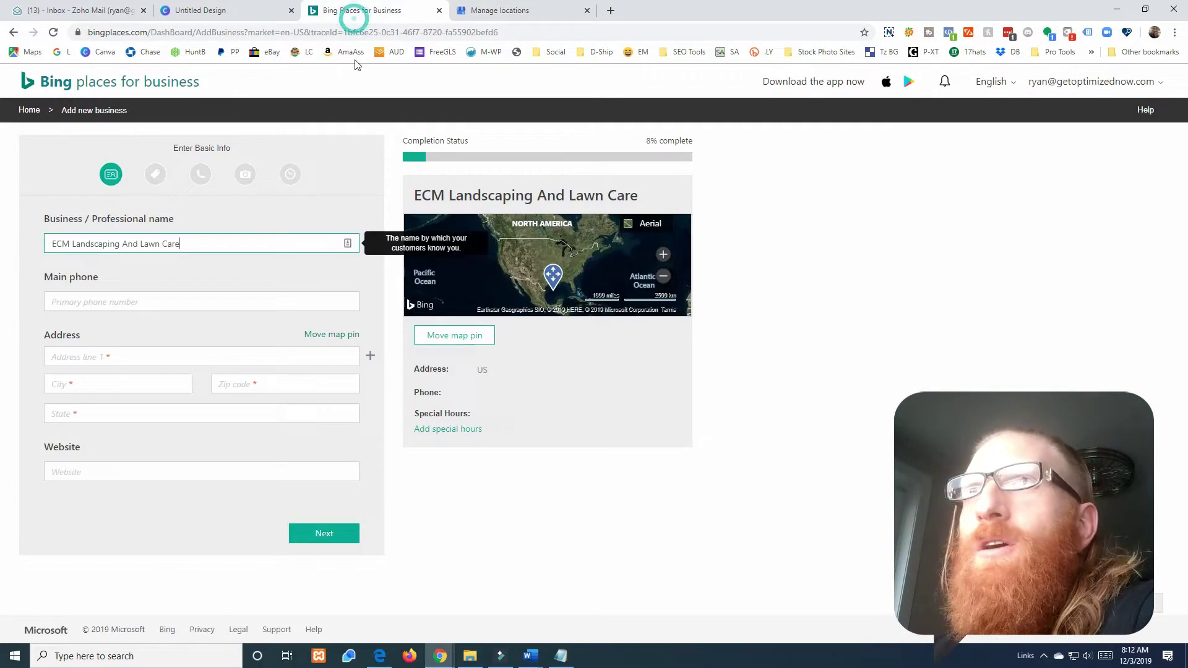
# - Lowercase 'and' in the business name and enter the main phone number
pyautogui.click(126, 245)
pyautogui.press('BackSpace')
pyautogui.write('a')
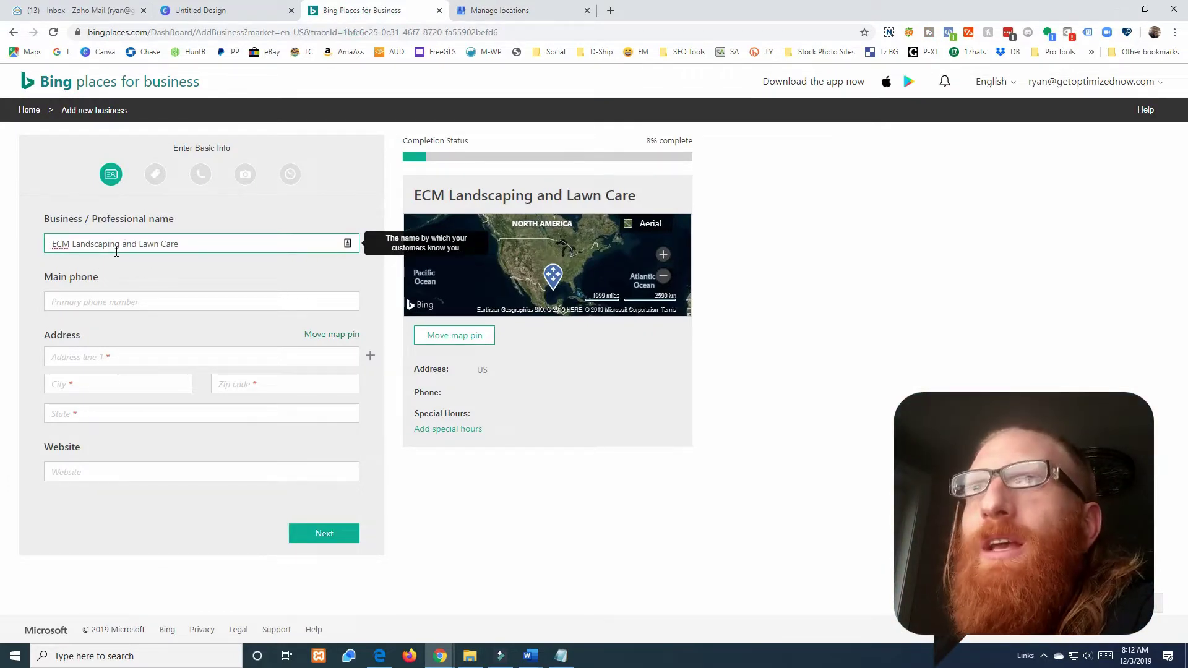
pyautogui.click(109, 305)
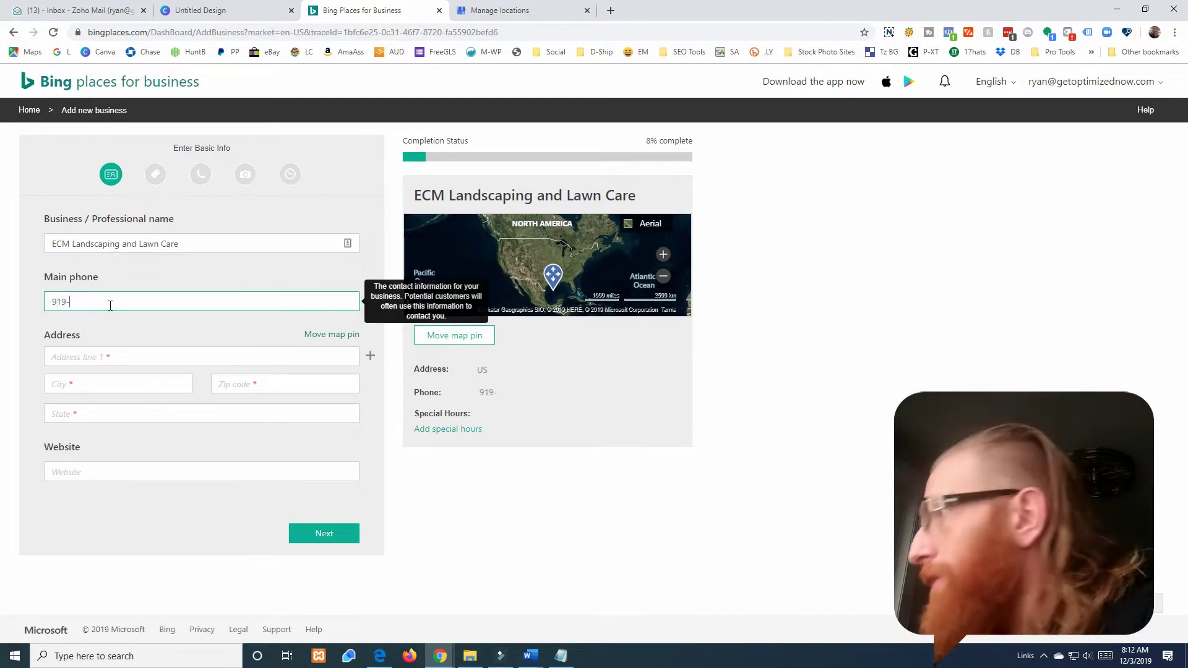
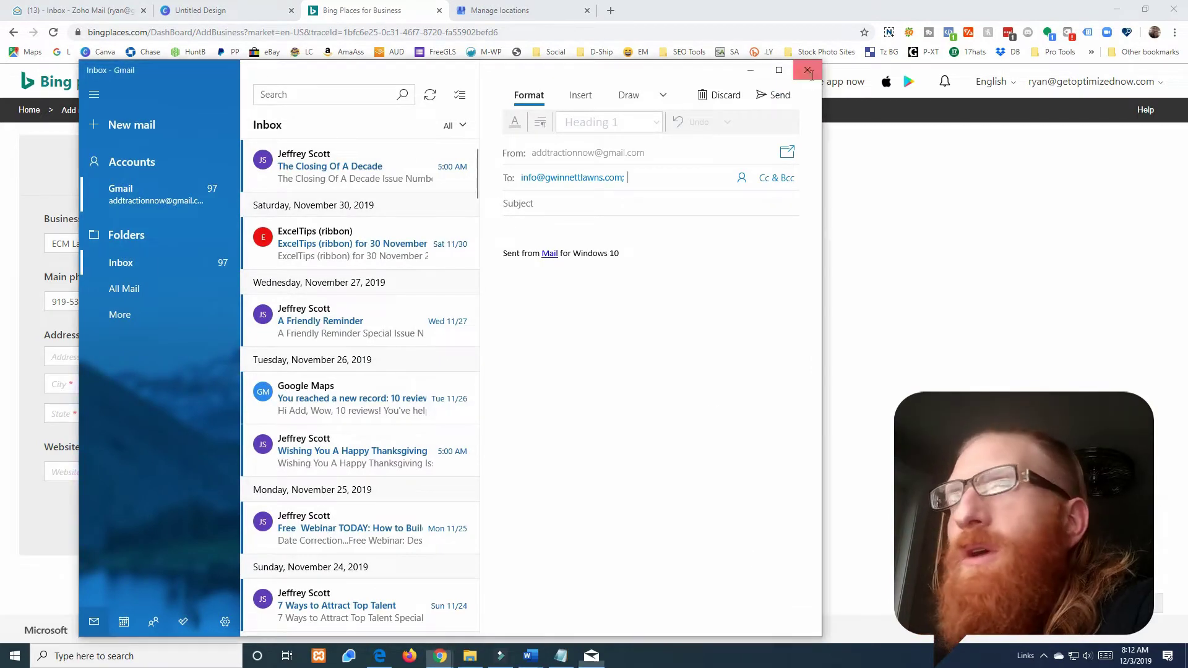
pyautogui.click(807, 70)
pyautogui.click(85, 362)
pyautogui.click(111, 384)
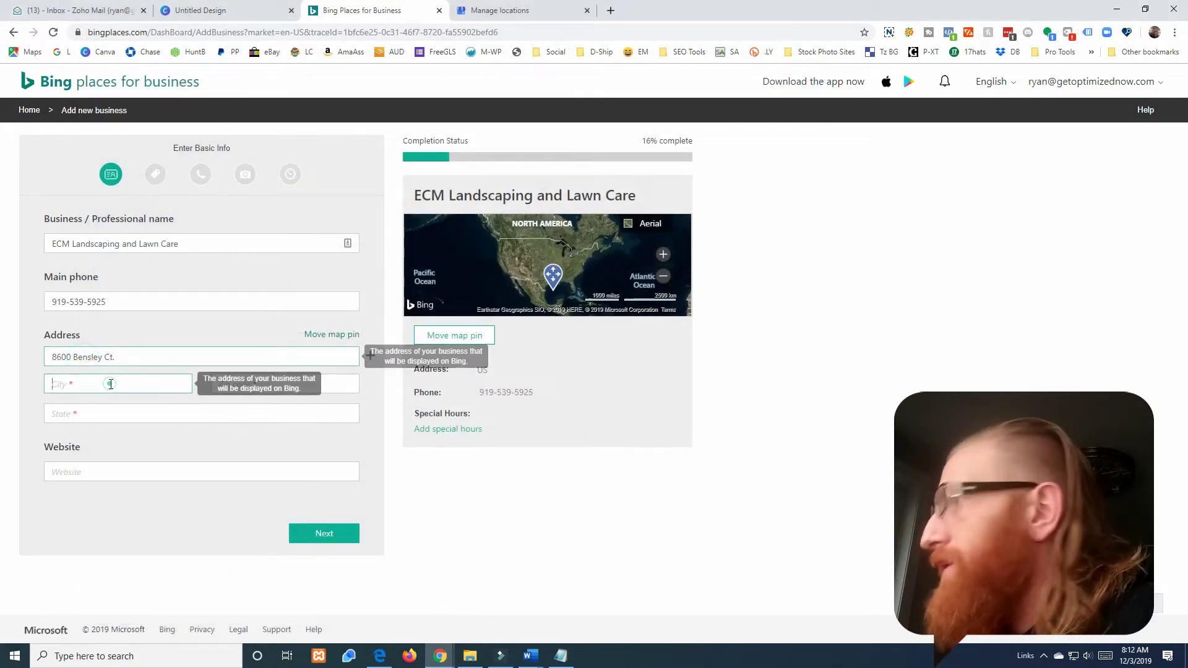
pyautogui.write('Ral')
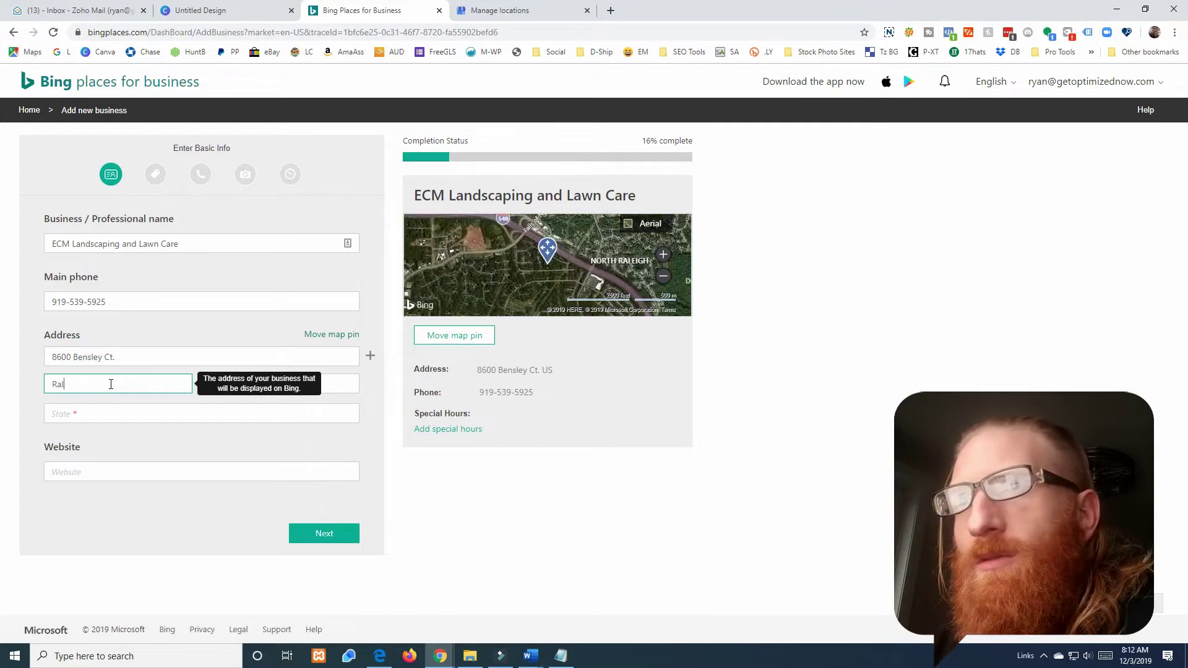
pyautogui.write('eigh')
pyautogui.press('Tab')
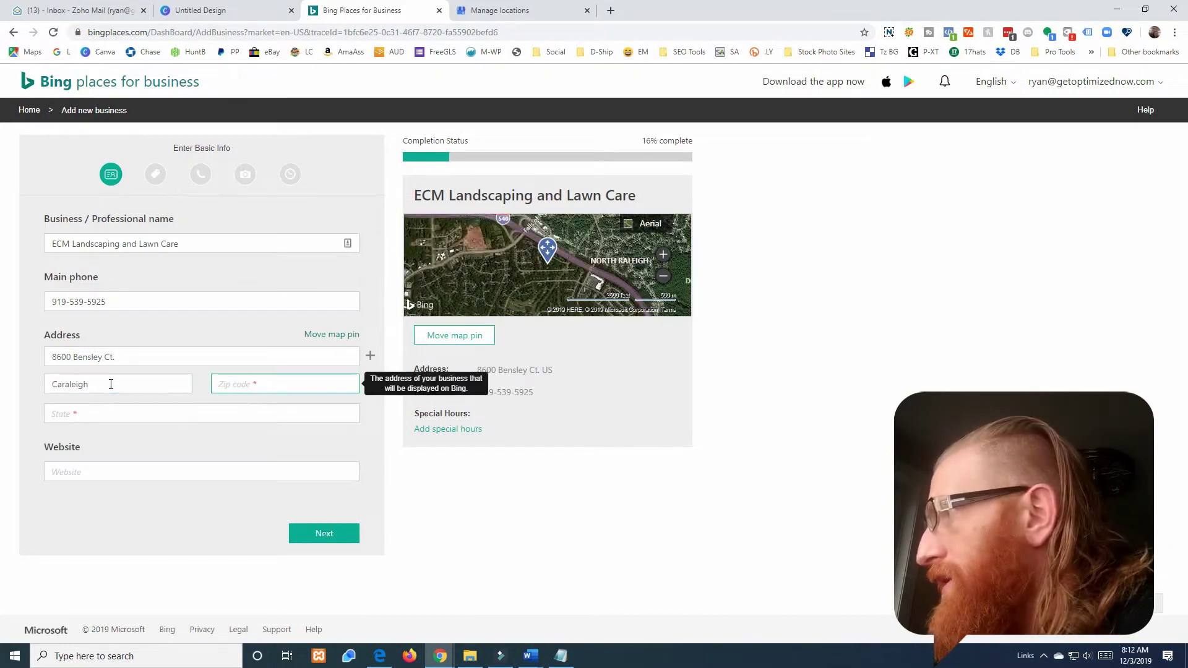
pyautogui.write('27615')
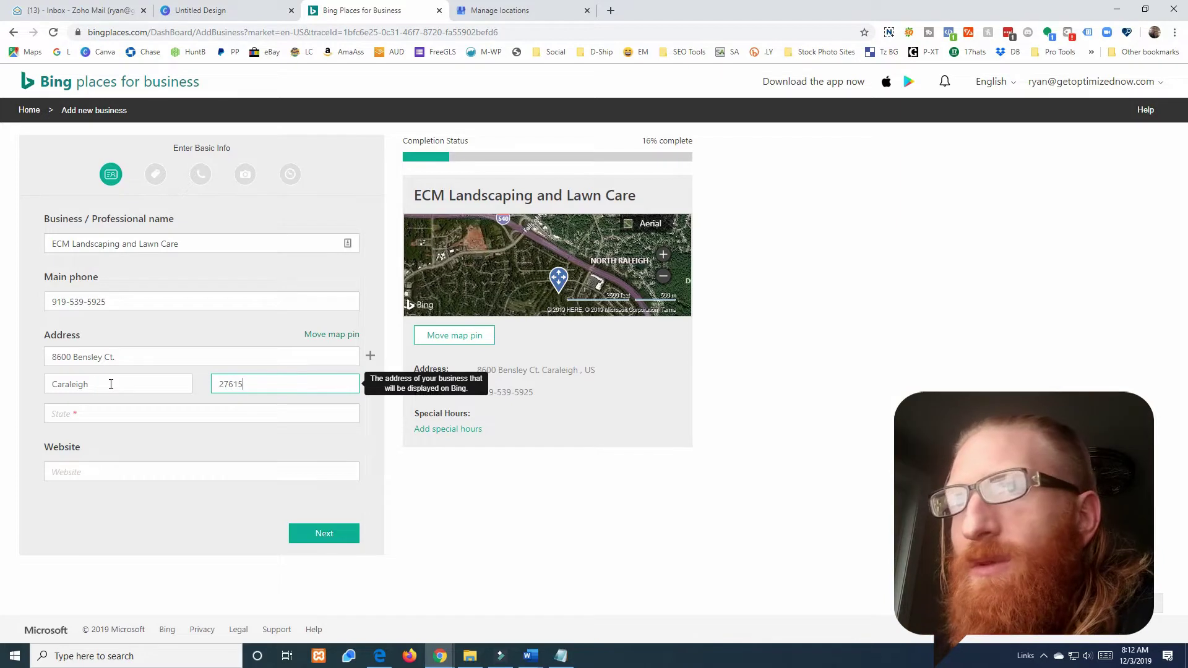
pyautogui.press('Tab')
pyautogui.write('N')
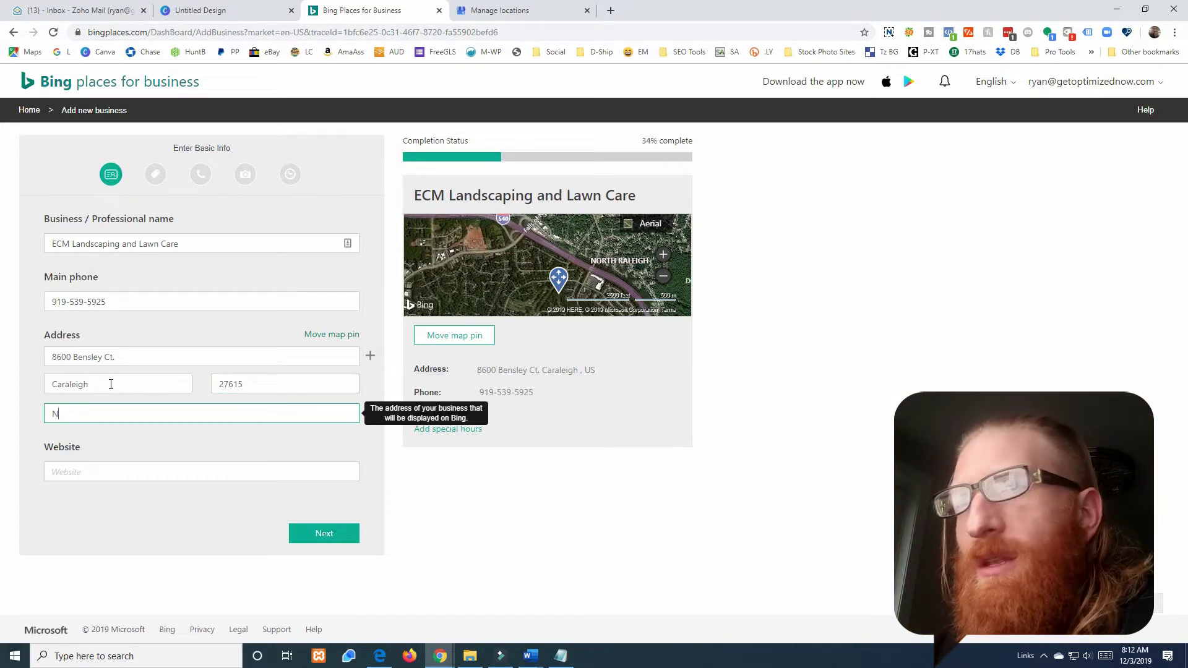
pyautogui.write('orth')
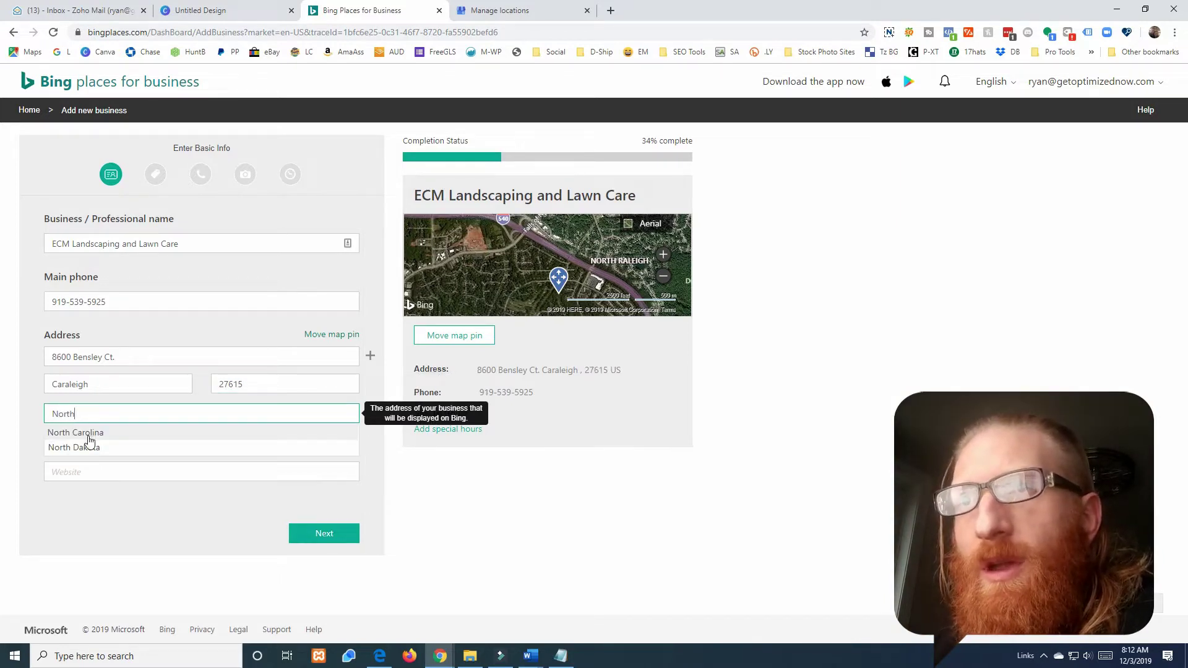
pyautogui.click(87, 433)
pyautogui.click(93, 474)
pyautogui.write('ht')
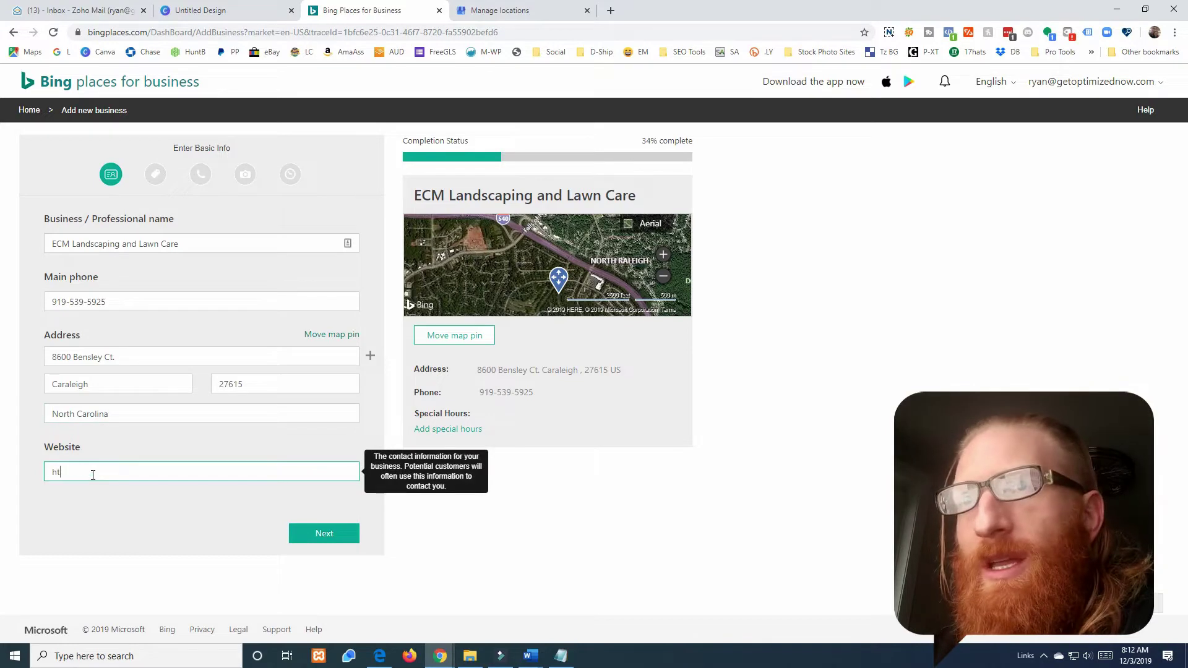
pyautogui.write('tps://ecm')
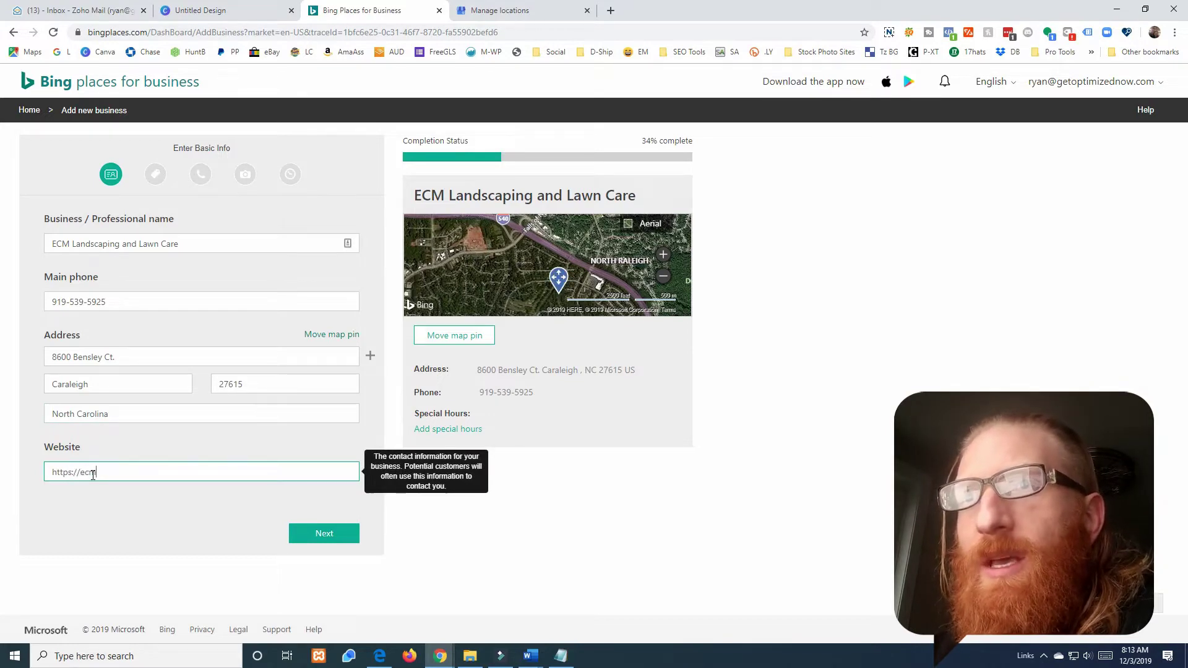
pyautogui.write('lawns.com')
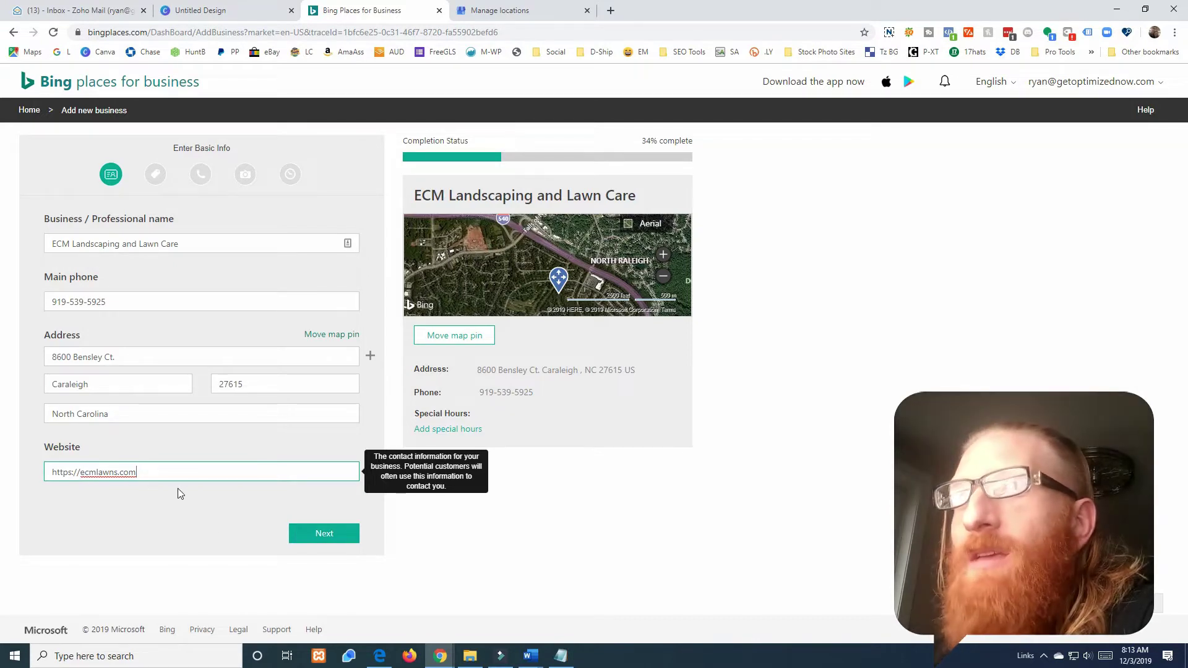
# - Go to the category step and choose the Professionals & Services business segment
pyautogui.click(320, 533)
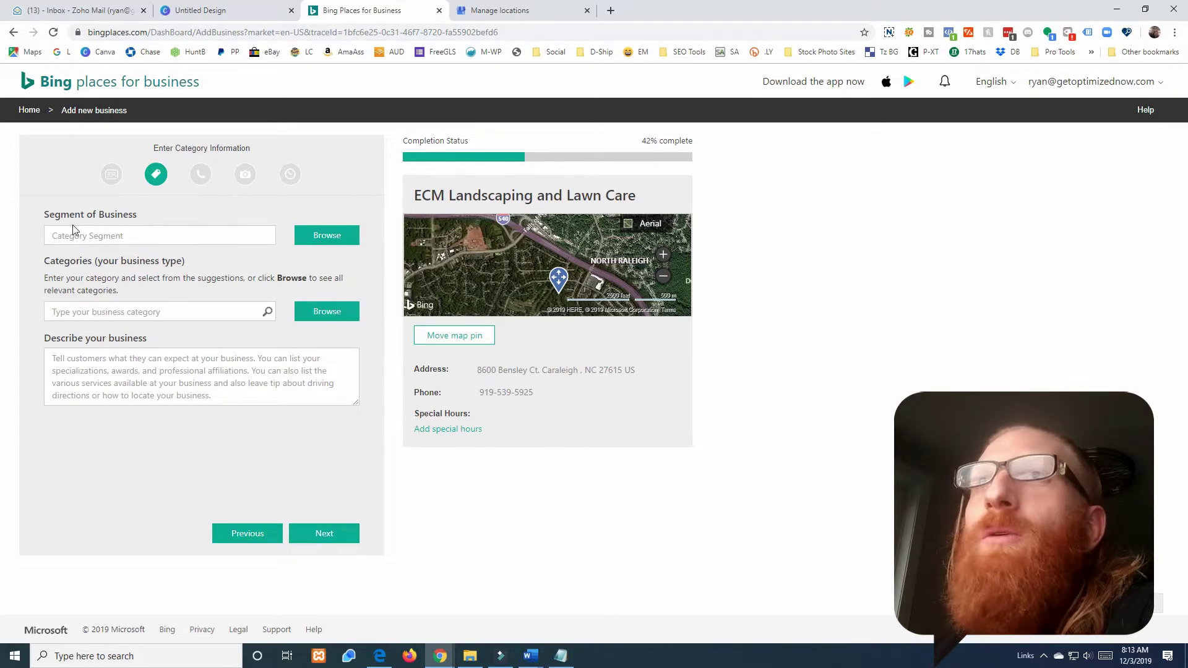
pyautogui.click(314, 237)
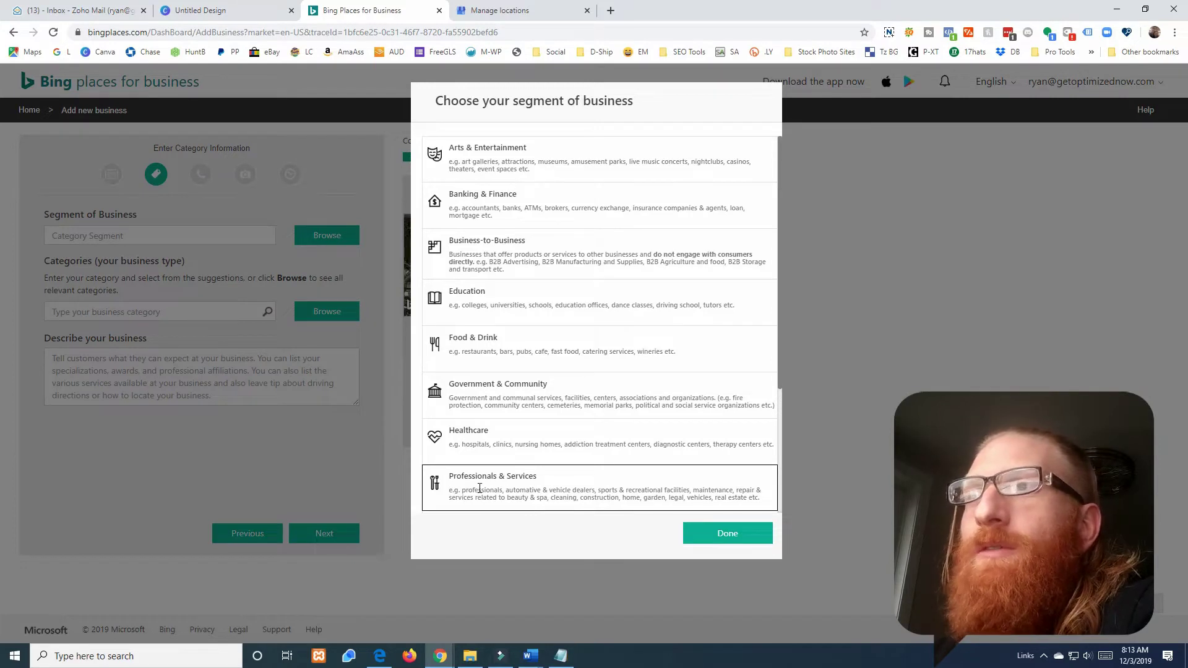
pyautogui.click(479, 489)
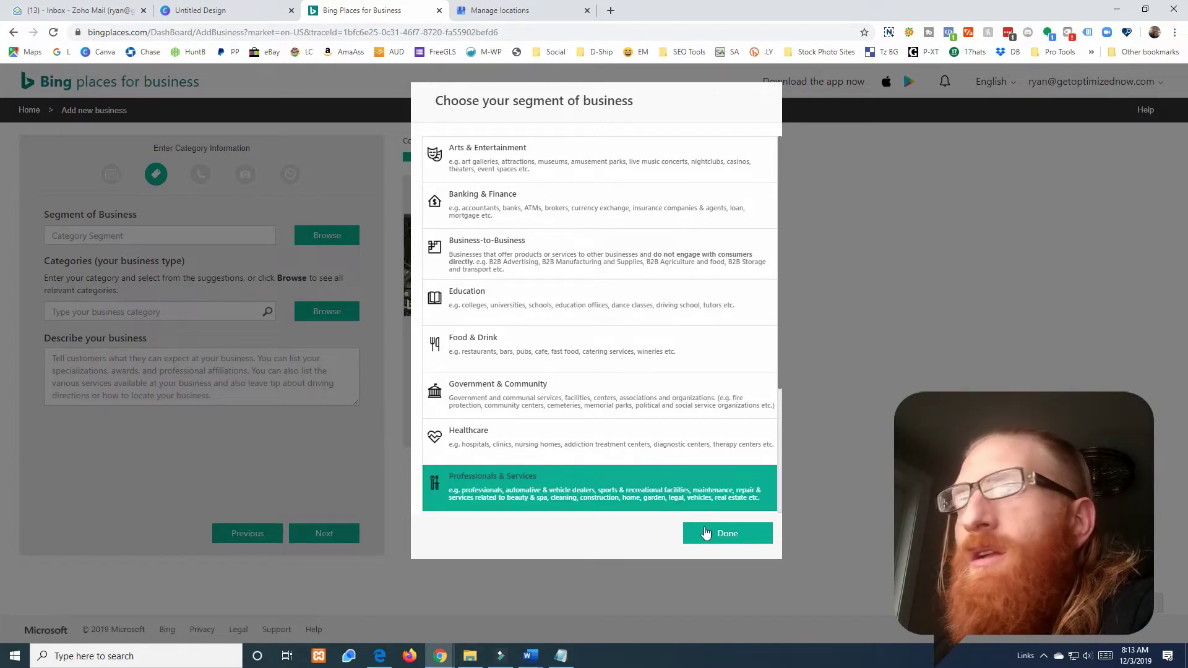
pyautogui.click(706, 533)
# - Add Landscaping and Lawn Services as categories, with Landscaping as the primary category
pyautogui.click(129, 312)
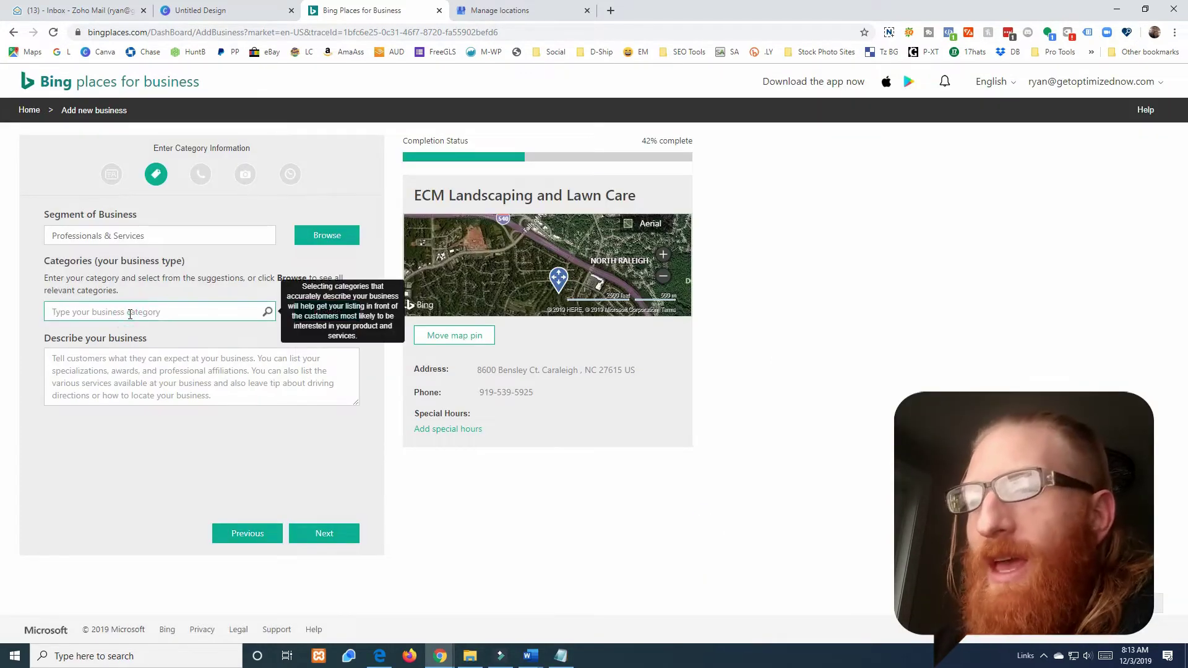
pyautogui.write('land')
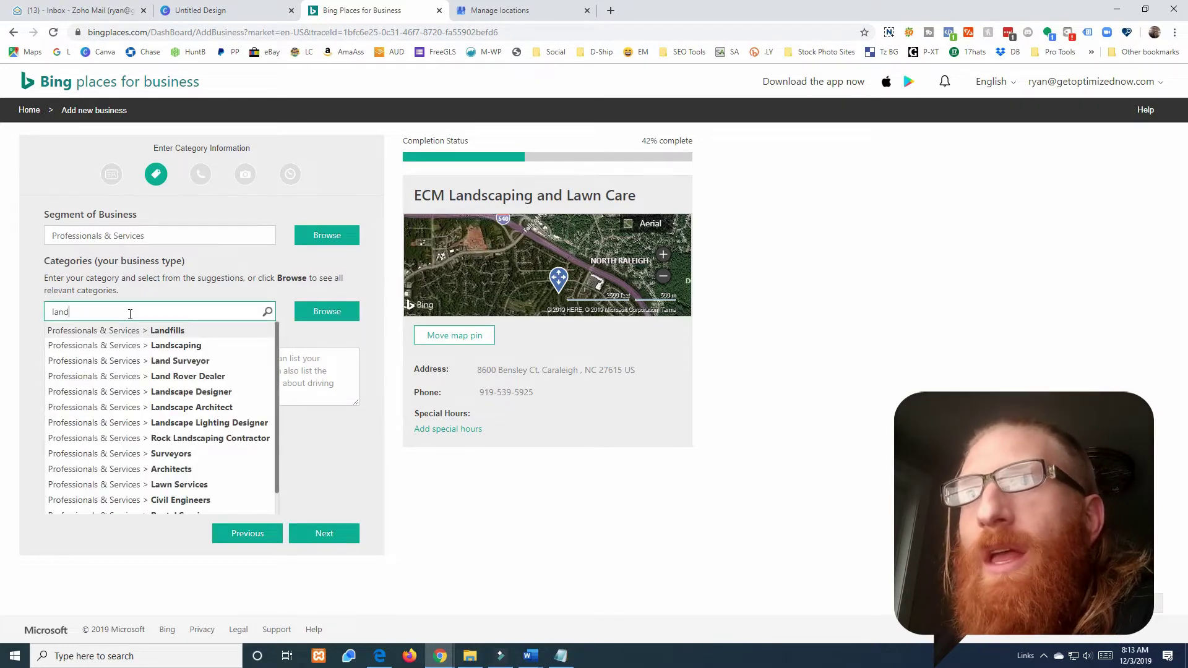
pyautogui.click(157, 347)
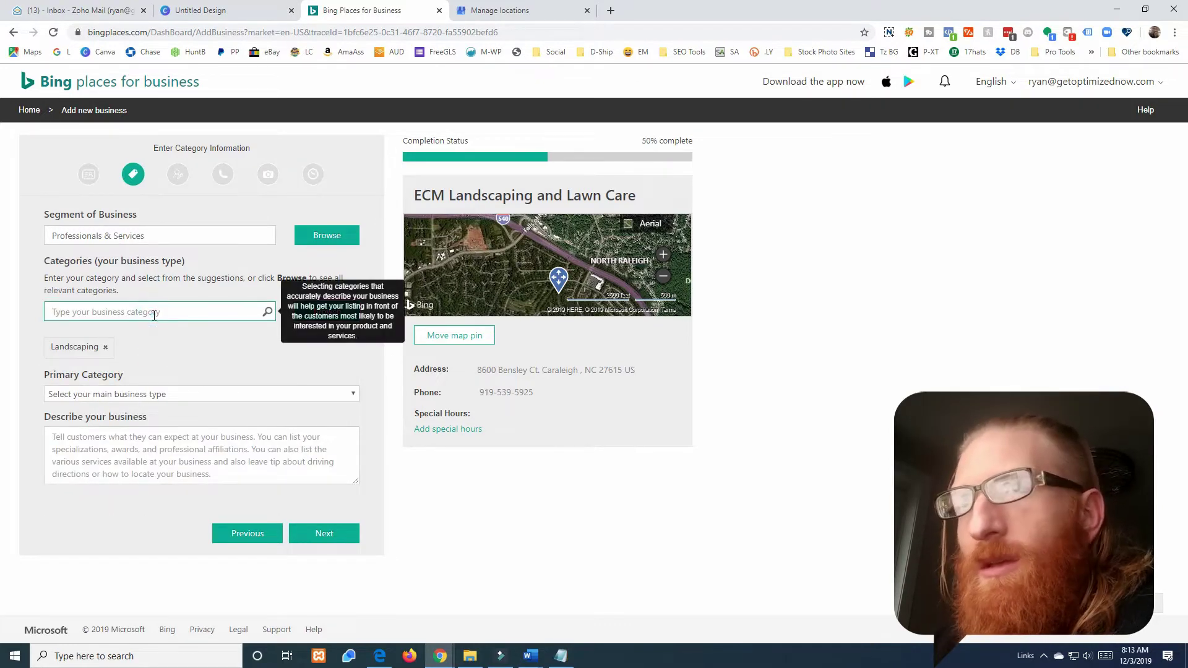
pyautogui.write('lawn')
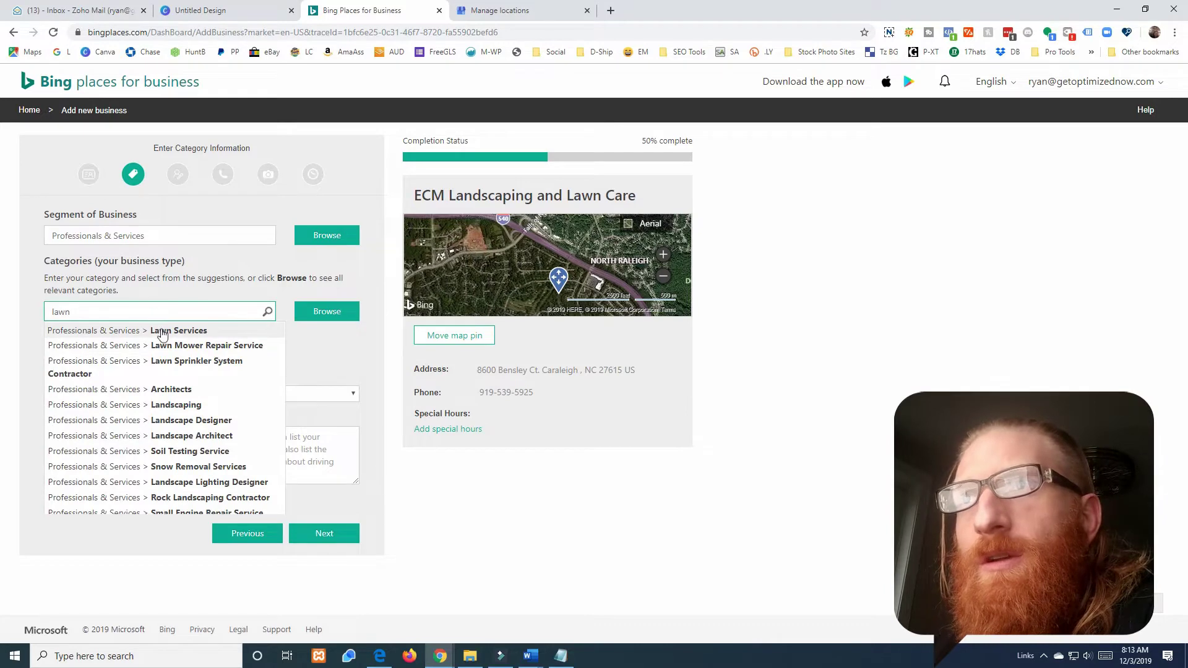
pyautogui.click(162, 332)
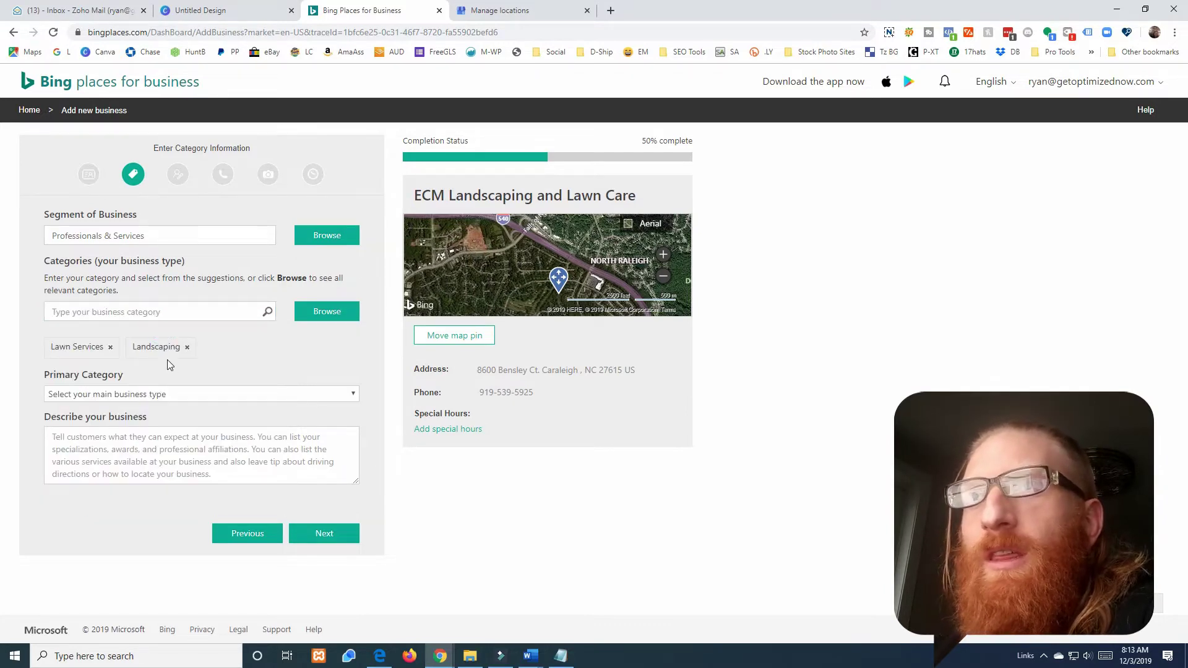
pyautogui.click(168, 394)
pyautogui.click(196, 431)
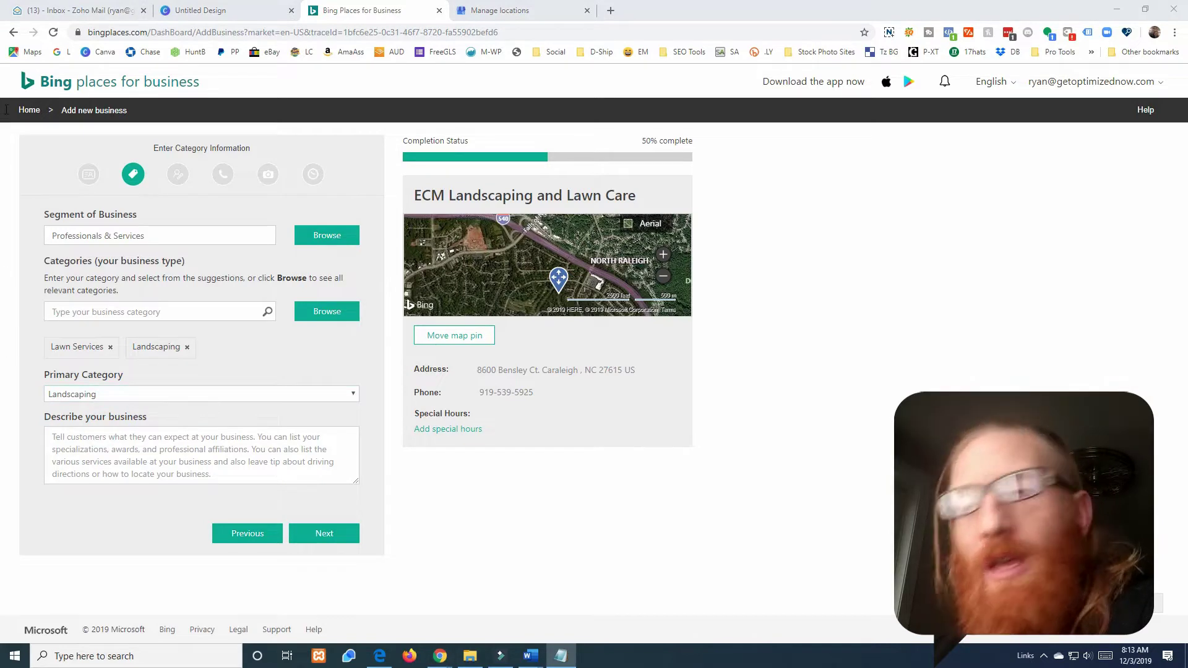
# - Paste the business description beginning 'Our Family's Business Since 1984'
pyautogui.click(101, 444)
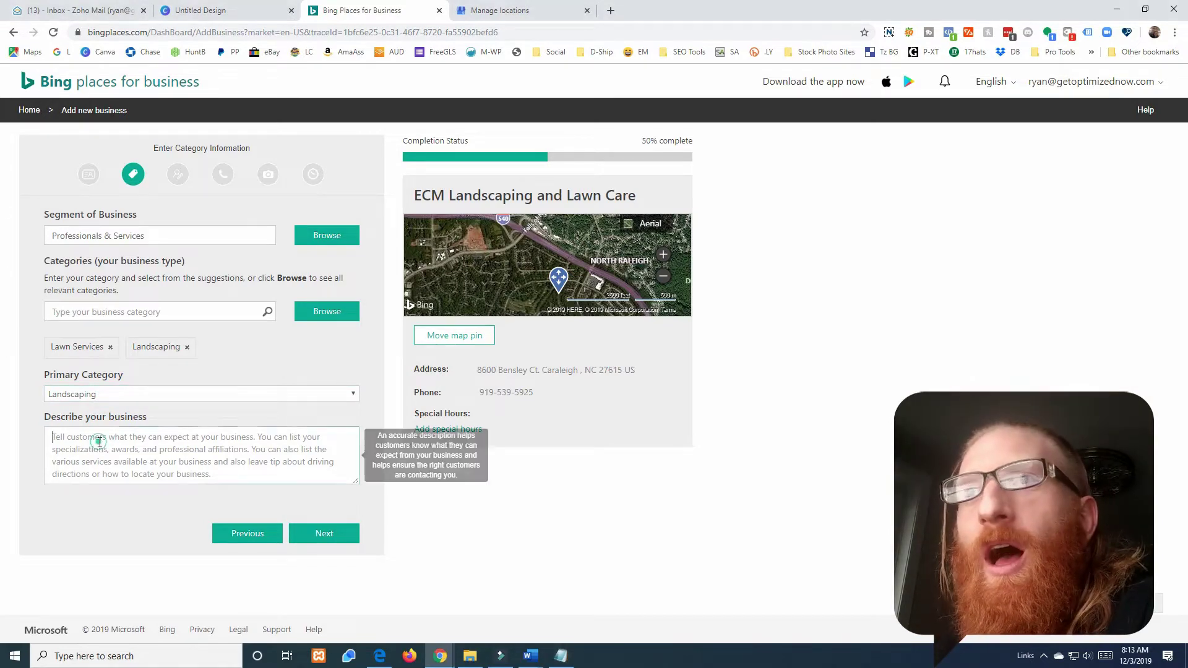
pyautogui.hotkey('ctrl', 'v')
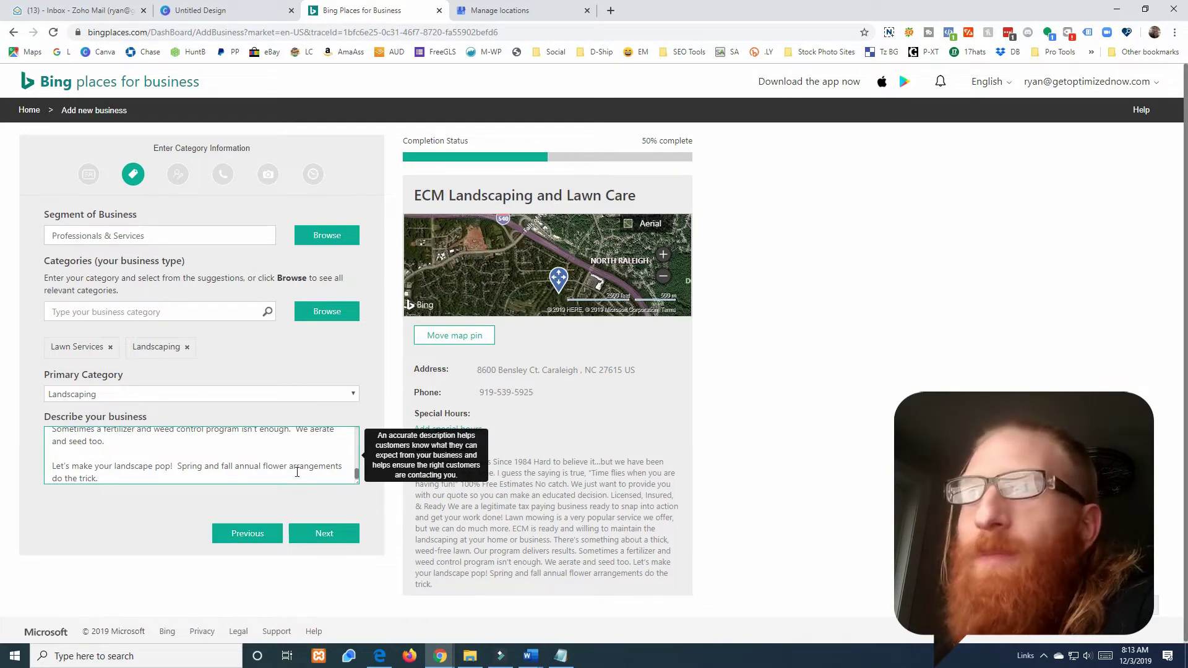
pyautogui.scroll(10, 261, 455)
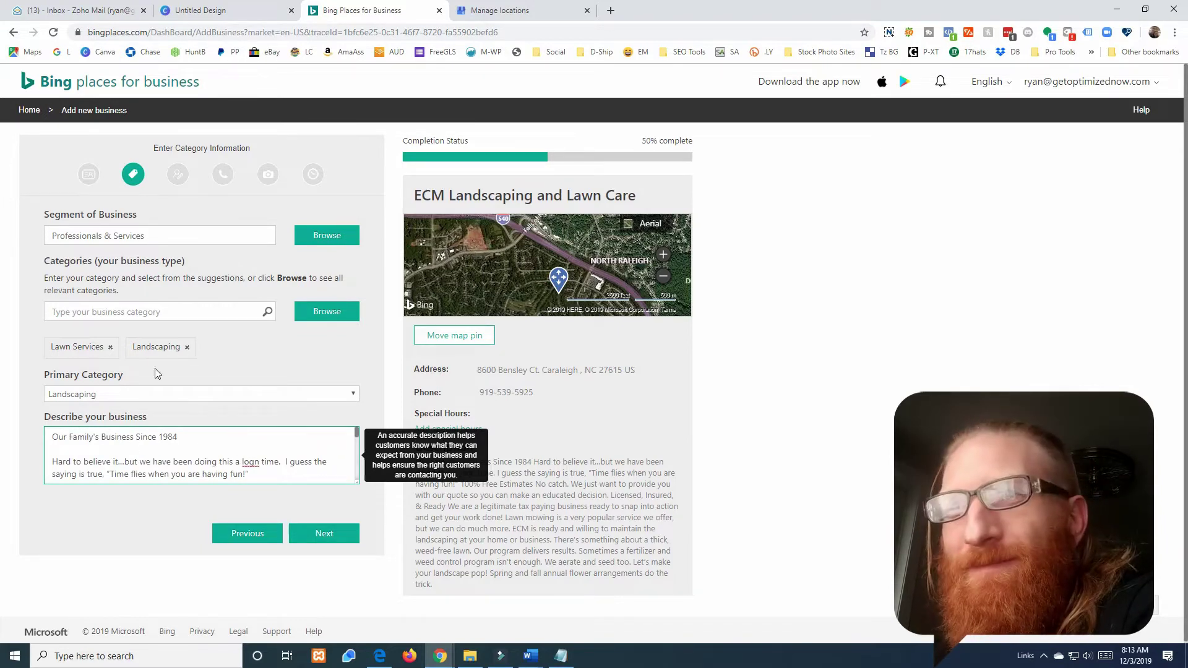
# - Correct 'lgon' to 'long' in the description and advance to the service areas step
pyautogui.click(209, 456)
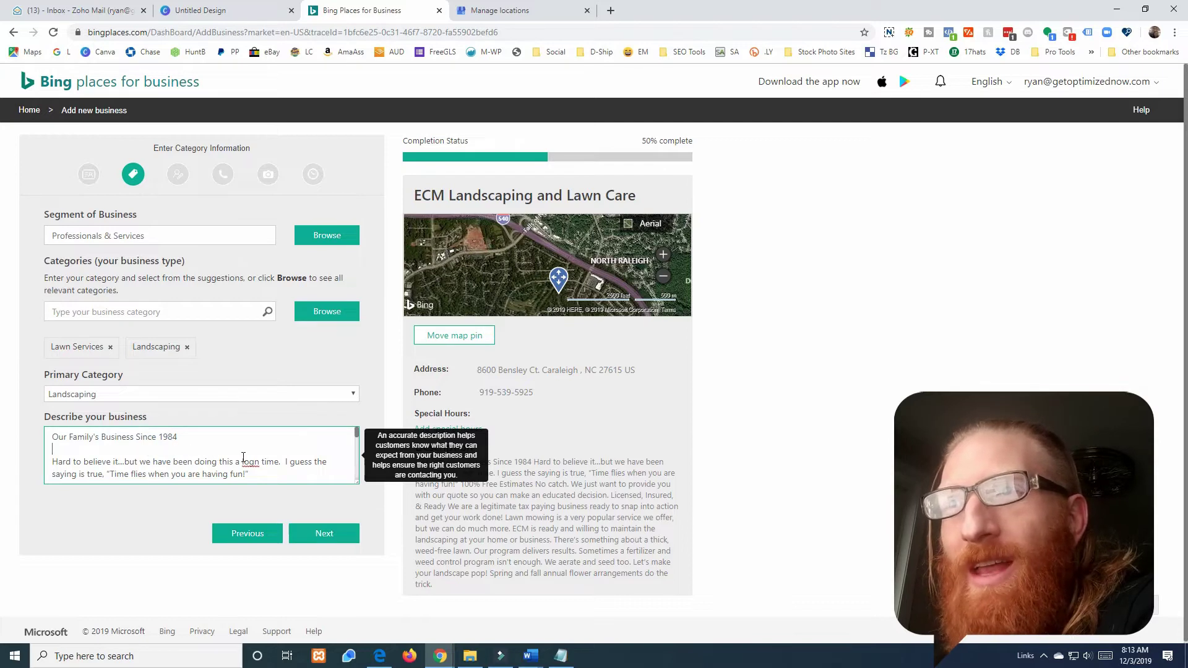
pyautogui.click(258, 462)
pyautogui.press('BackSpace')
pyautogui.press('BackSpace')
pyautogui.press('BackSpace')
pyautogui.press('BackSpace')
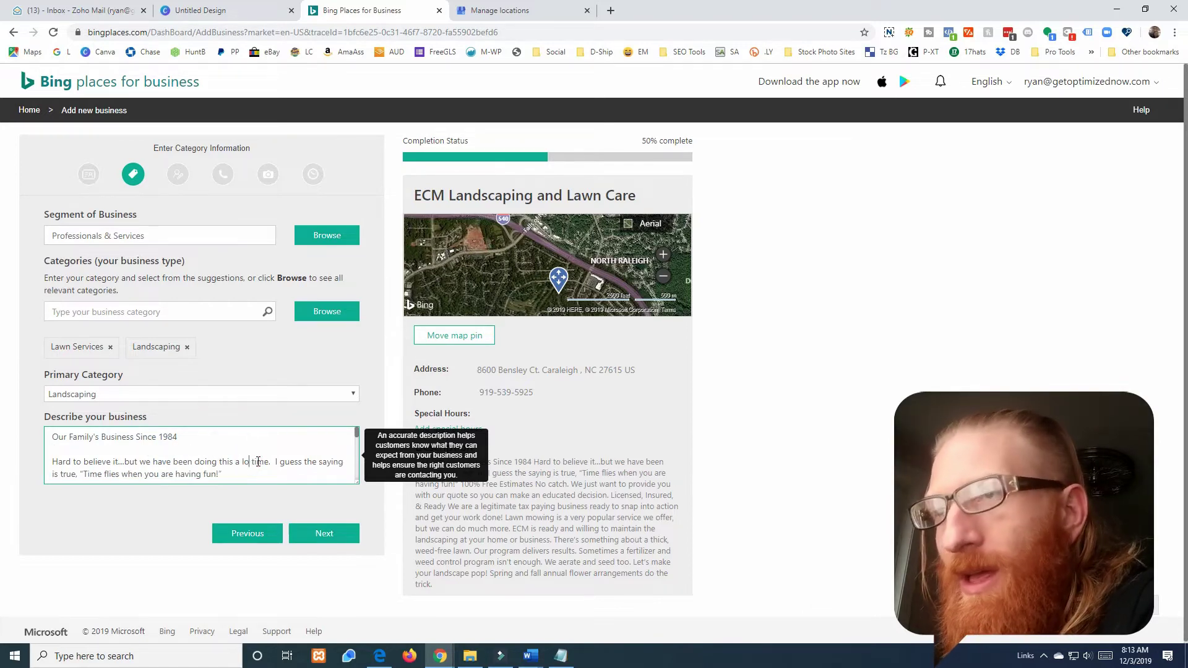
pyautogui.write('long')
pyautogui.scroll(-6, 258, 461)
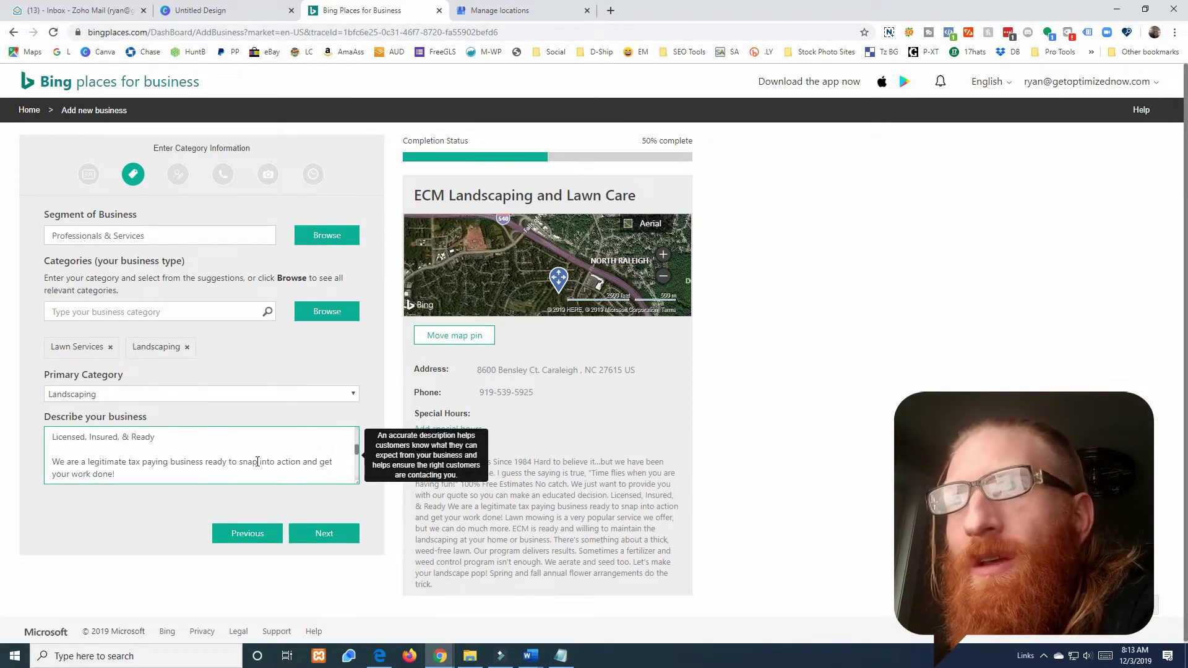
pyautogui.scroll(-3, 257, 462)
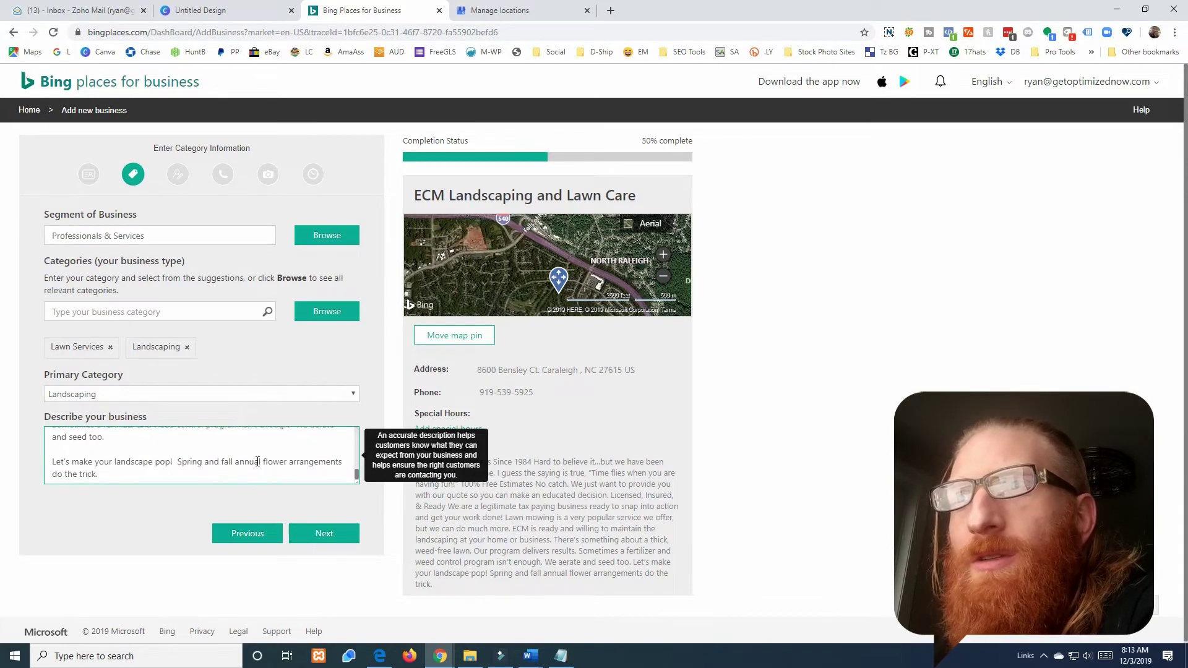
pyautogui.click(324, 538)
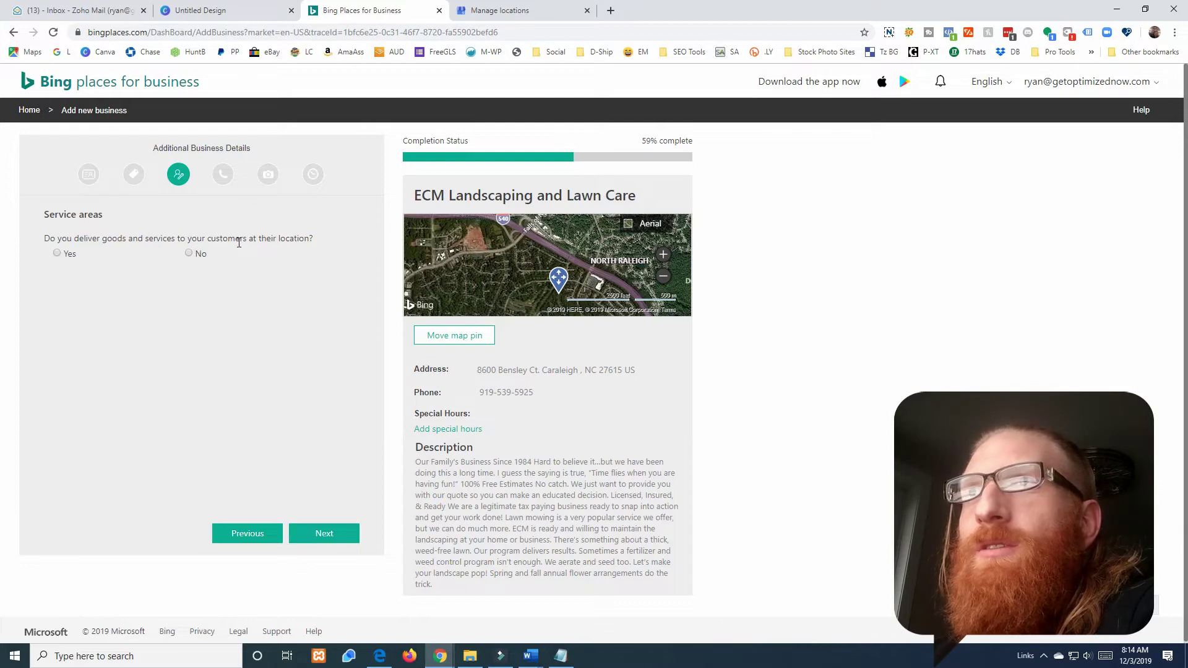
# - Indicate the business serves customers at their locations and add Raleigh as a service area
pyautogui.click(57, 254)
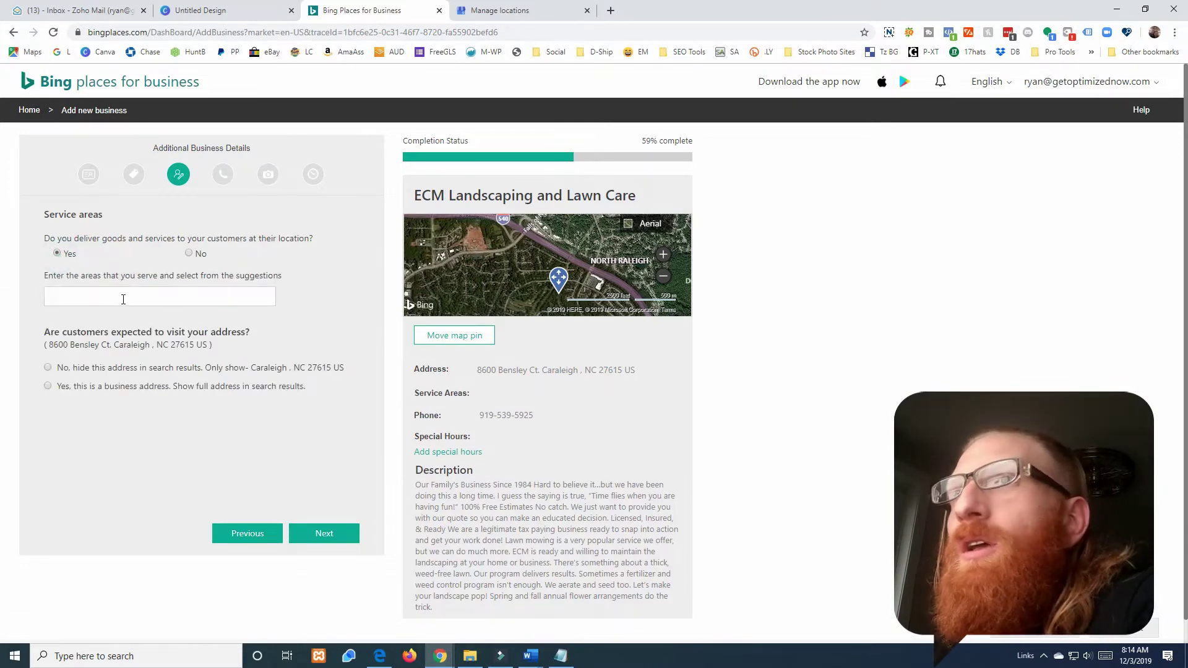
pyautogui.click(123, 300)
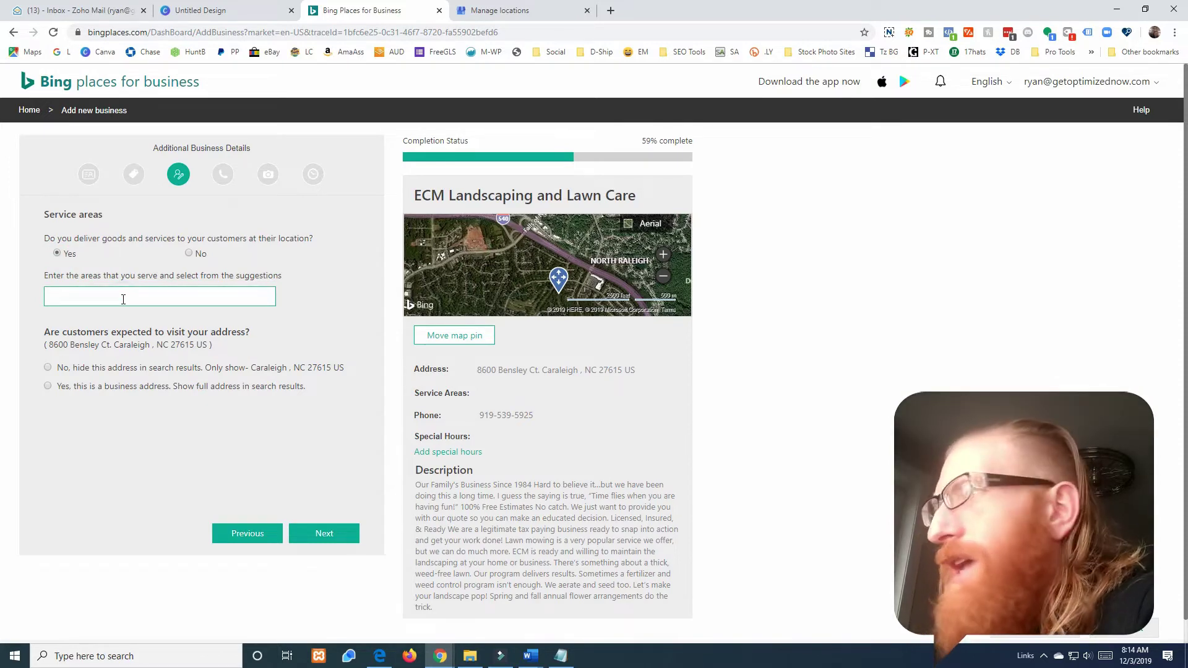
pyautogui.write('Raleight')
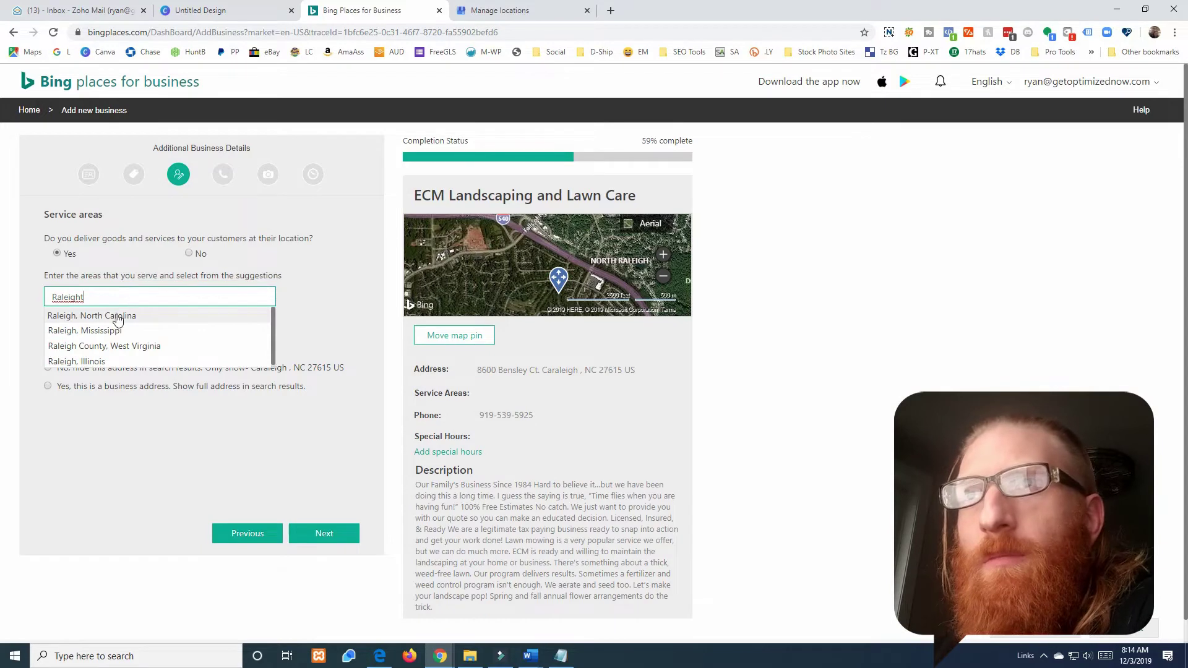
pyautogui.click(117, 316)
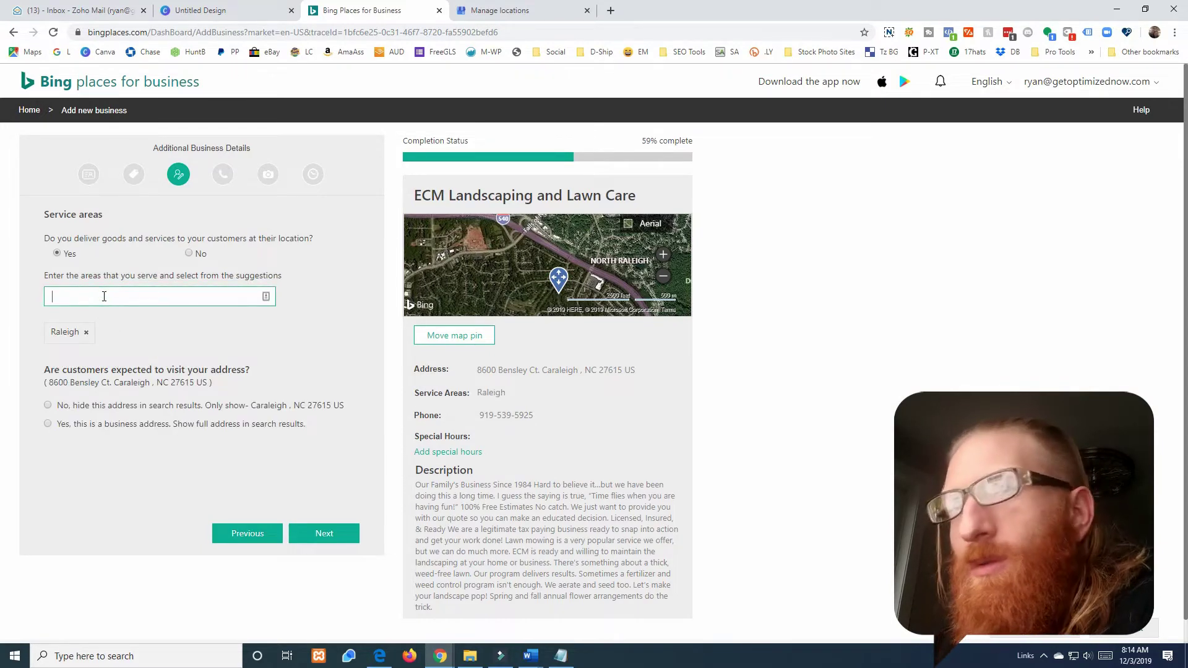
# - Add Wake Forest and Cary, North Carolina as further service areas
pyautogui.write('Wake For')
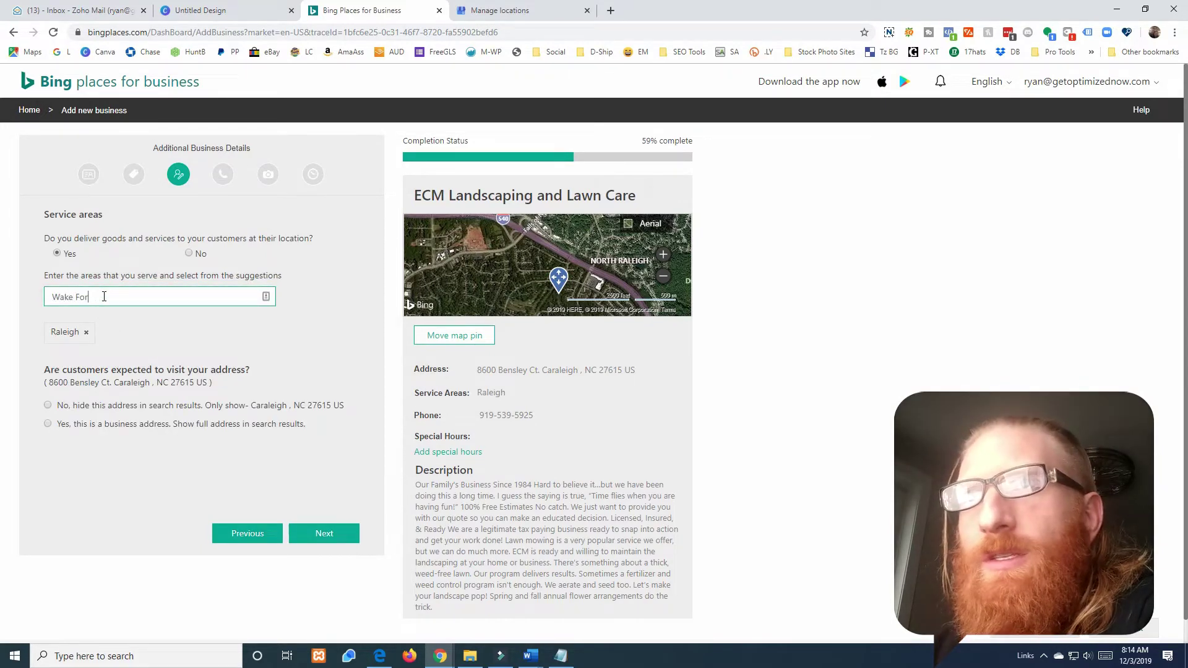
pyautogui.write('est')
pyautogui.click(113, 317)
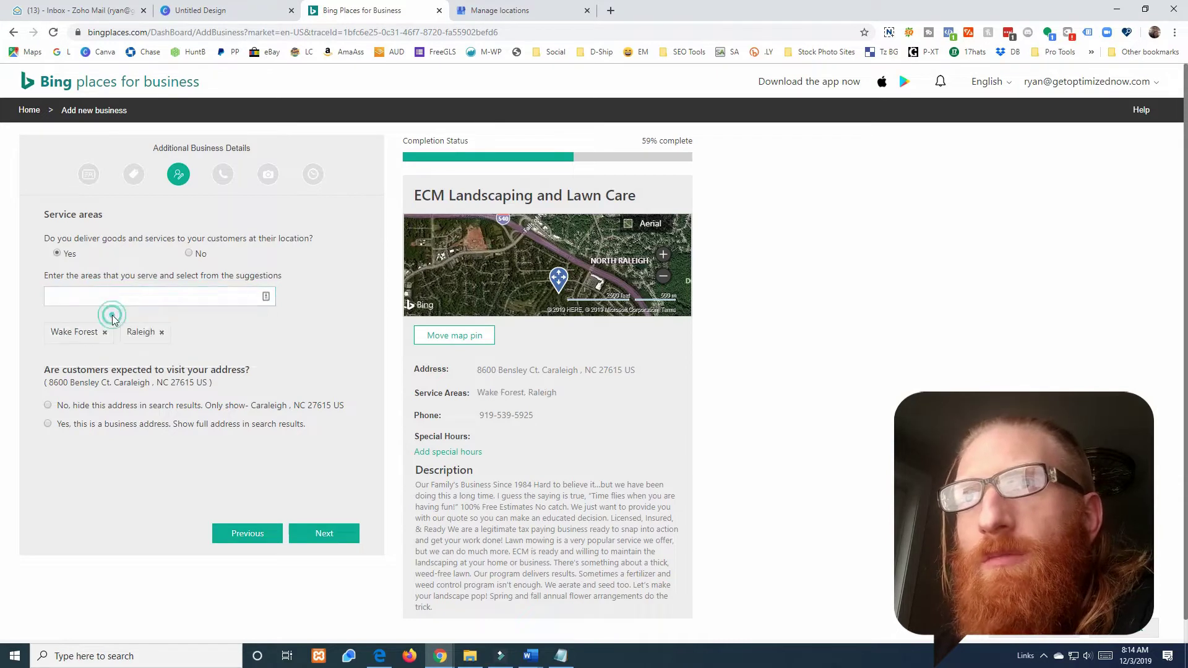
pyautogui.click(121, 298)
pyautogui.write('C')
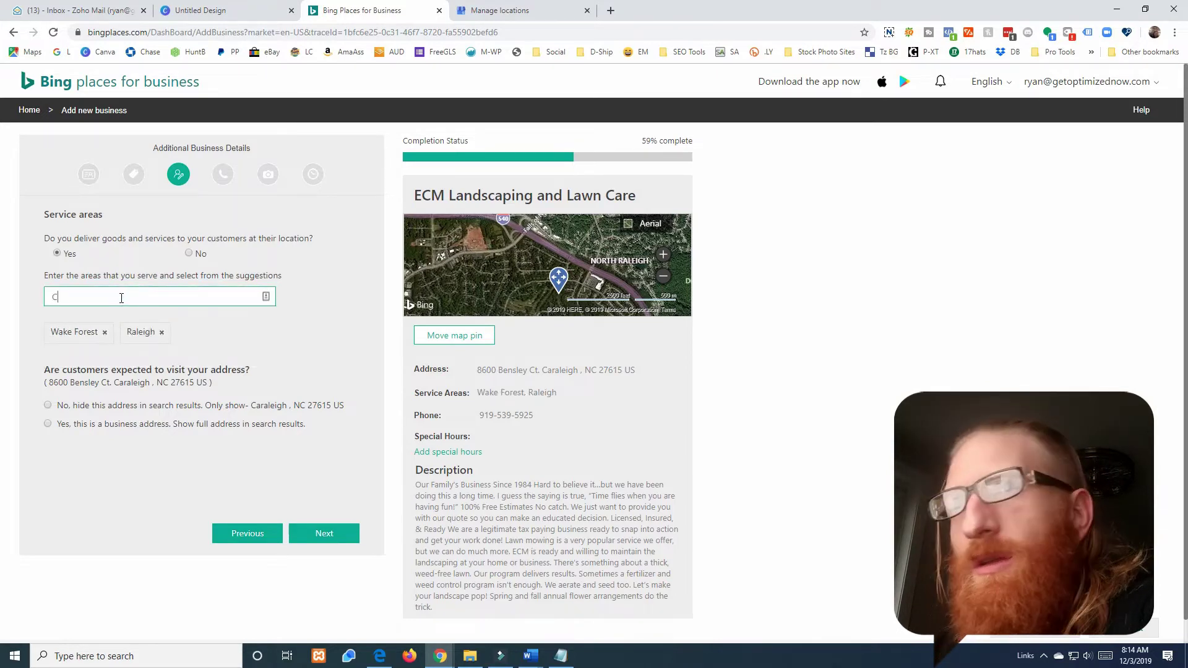
pyautogui.write('ary')
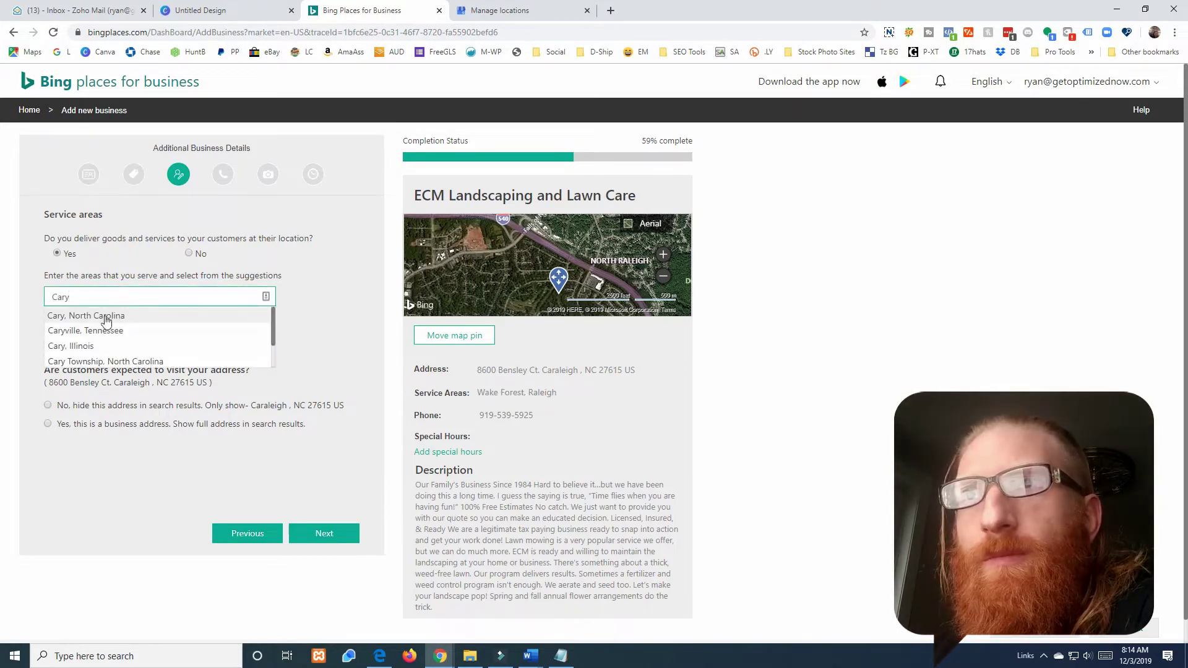
pyautogui.click(106, 320)
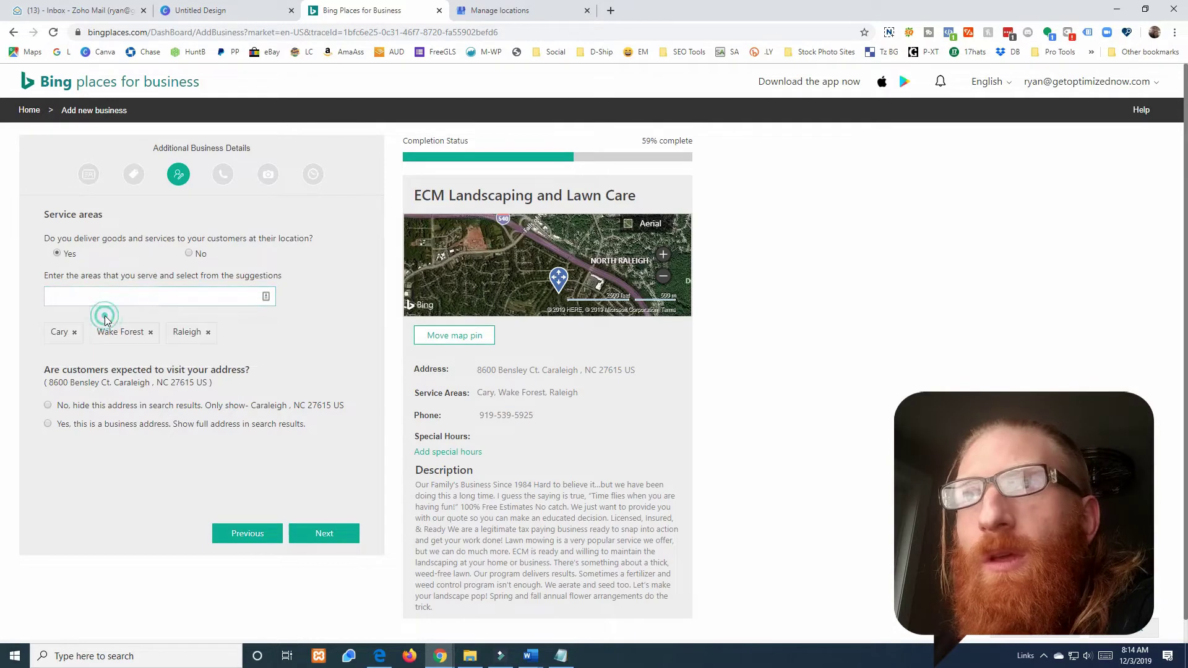
pyautogui.click(523, 12)
# - Check the service areas on the ECM listing's Google My Business Info page
pyautogui.click(473, 437)
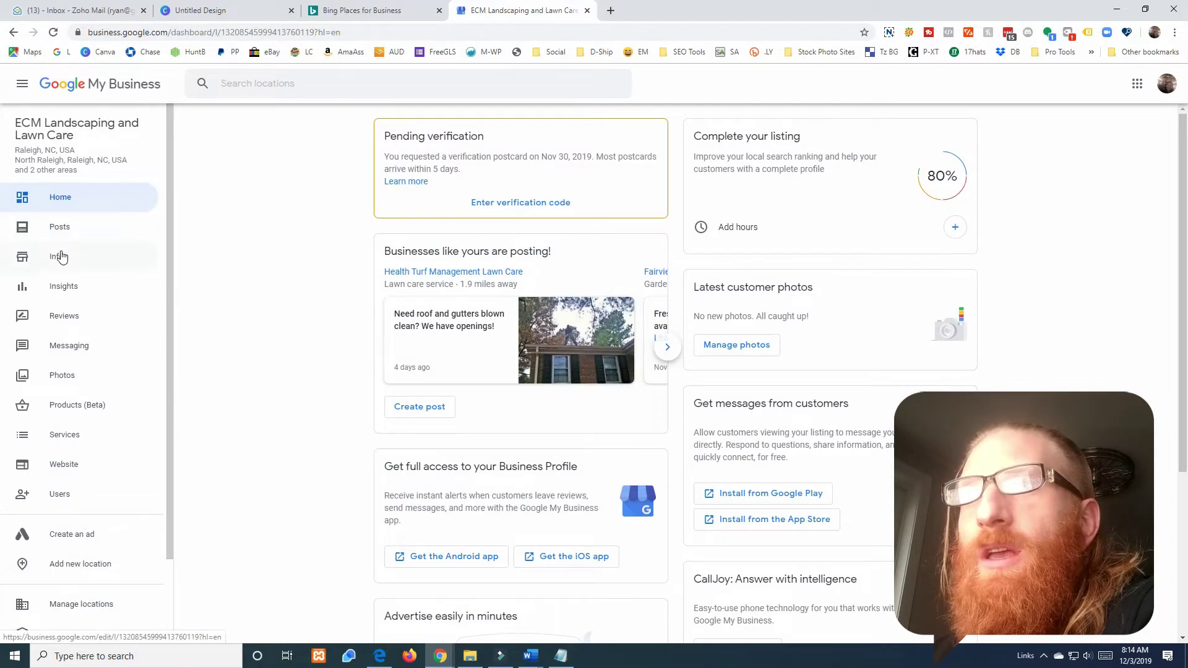
pyautogui.click(61, 256)
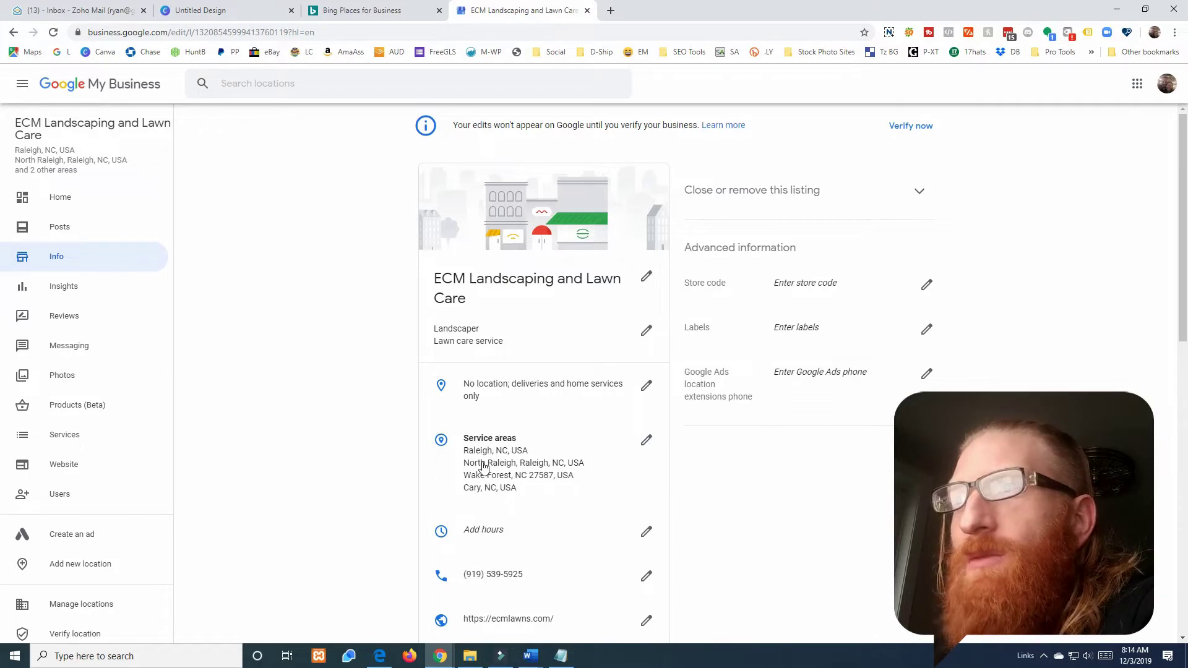
pyautogui.click(334, 10)
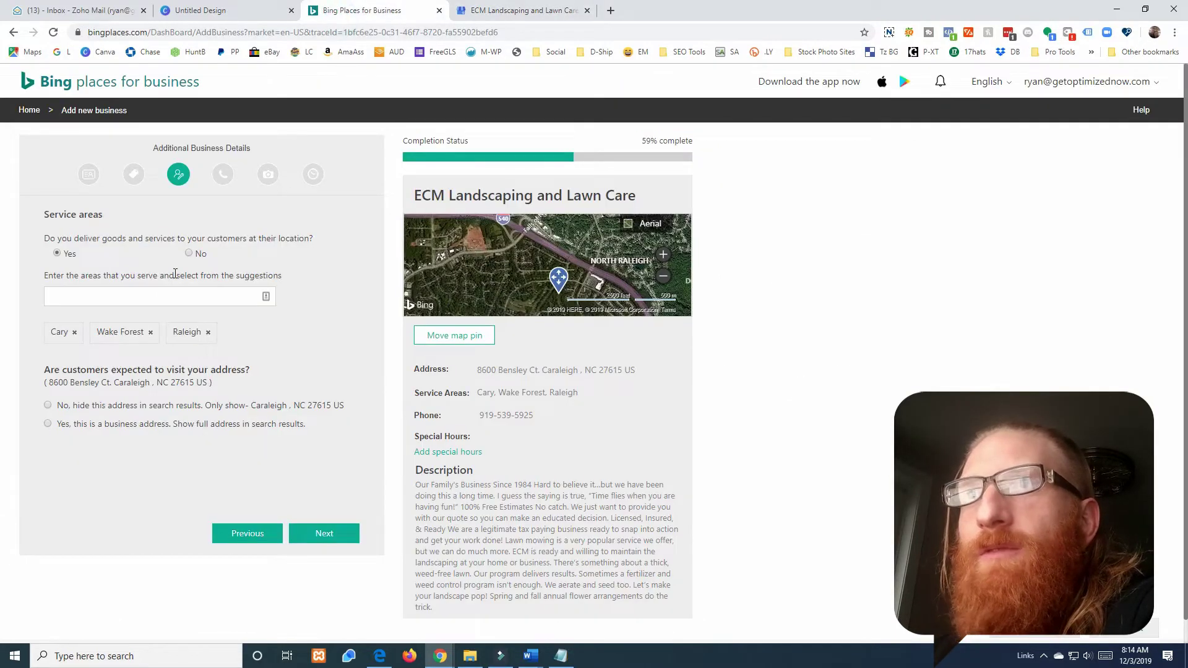
# - Add North Raleigh as a service area and hide the street address from search
pyautogui.click(136, 298)
pyautogui.write('noer')
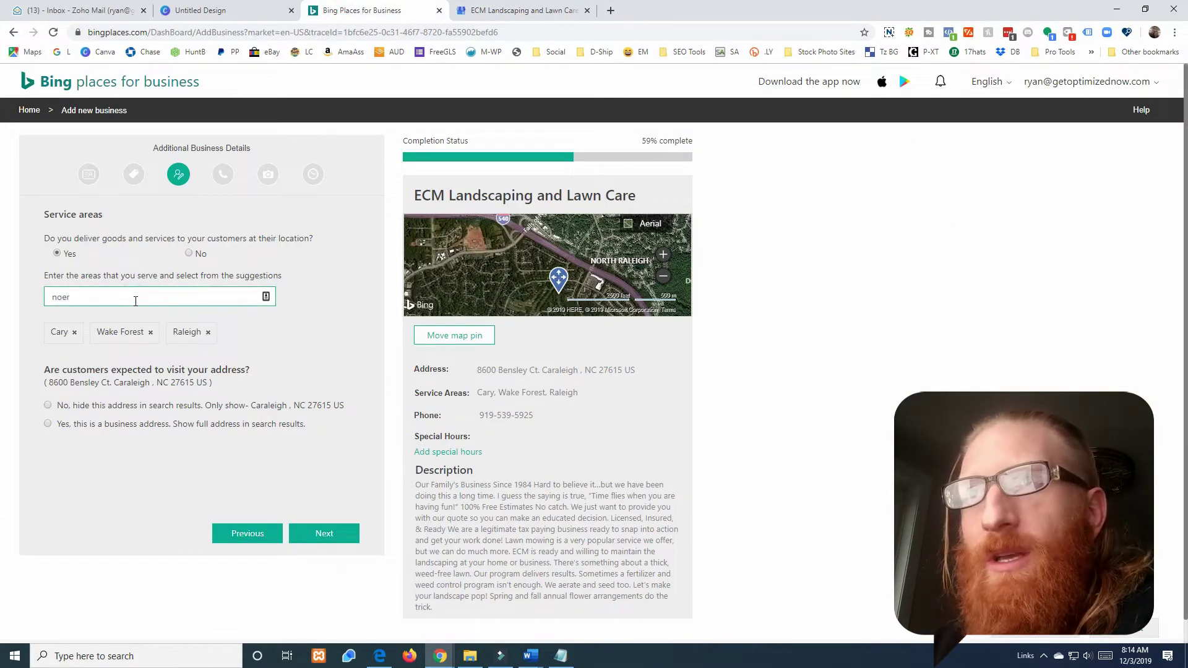
pyautogui.press('BackSpace')
pyautogui.press('BackSpace')
pyautogui.write('rth ra')
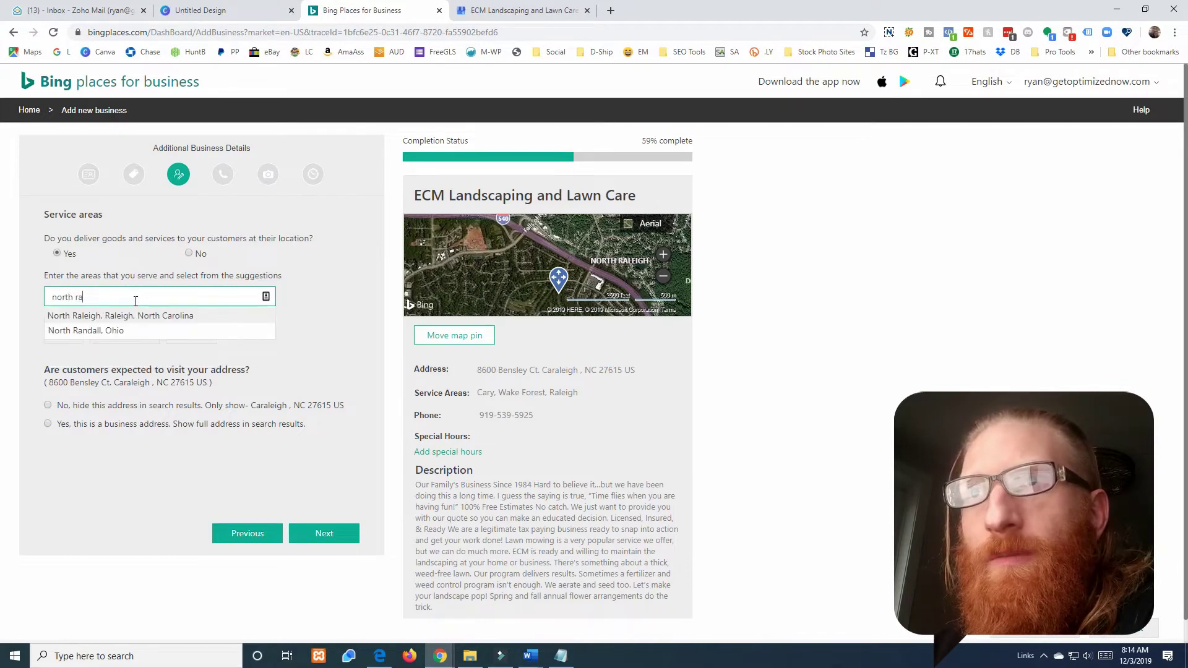
pyautogui.write('l')
pyautogui.click(134, 317)
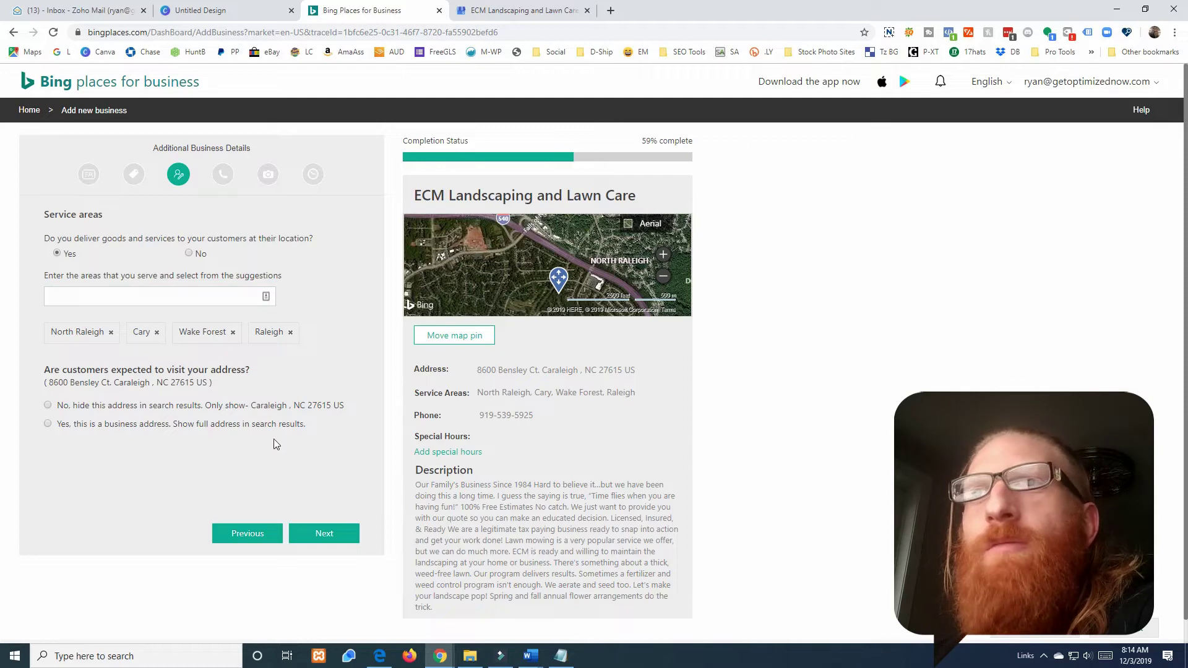
pyautogui.click(47, 405)
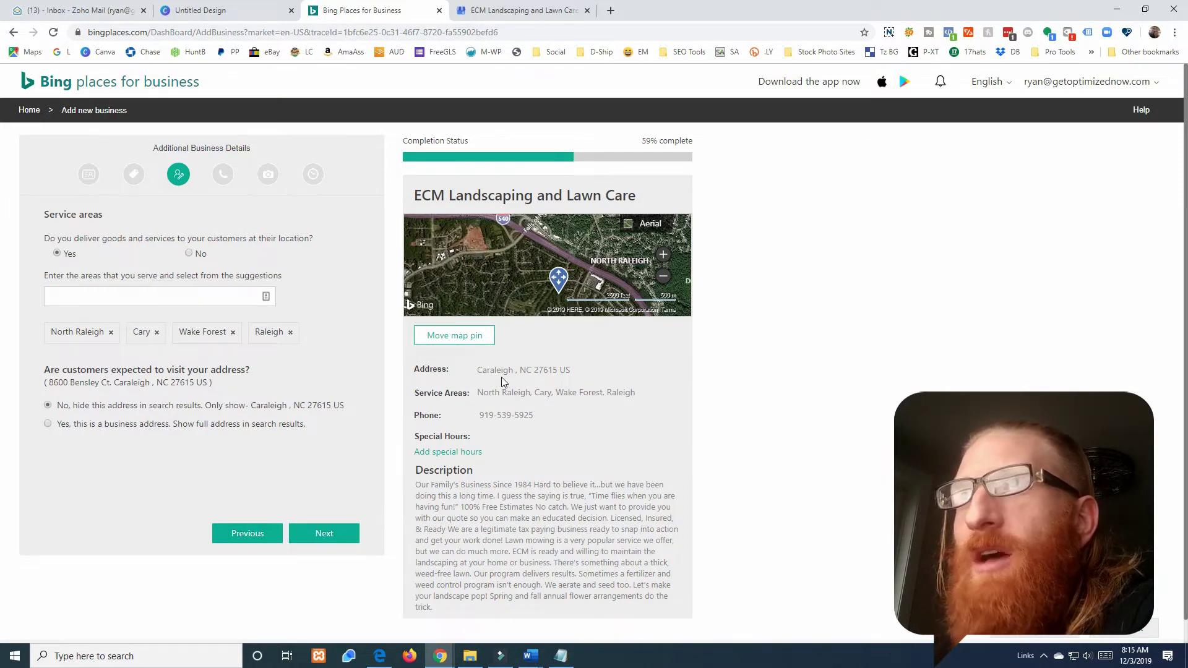
# - Return to basic info, correct the city from Caraleigh to Raleigh, and compare with Google My Business
pyautogui.click(319, 535)
pyautogui.click(253, 536)
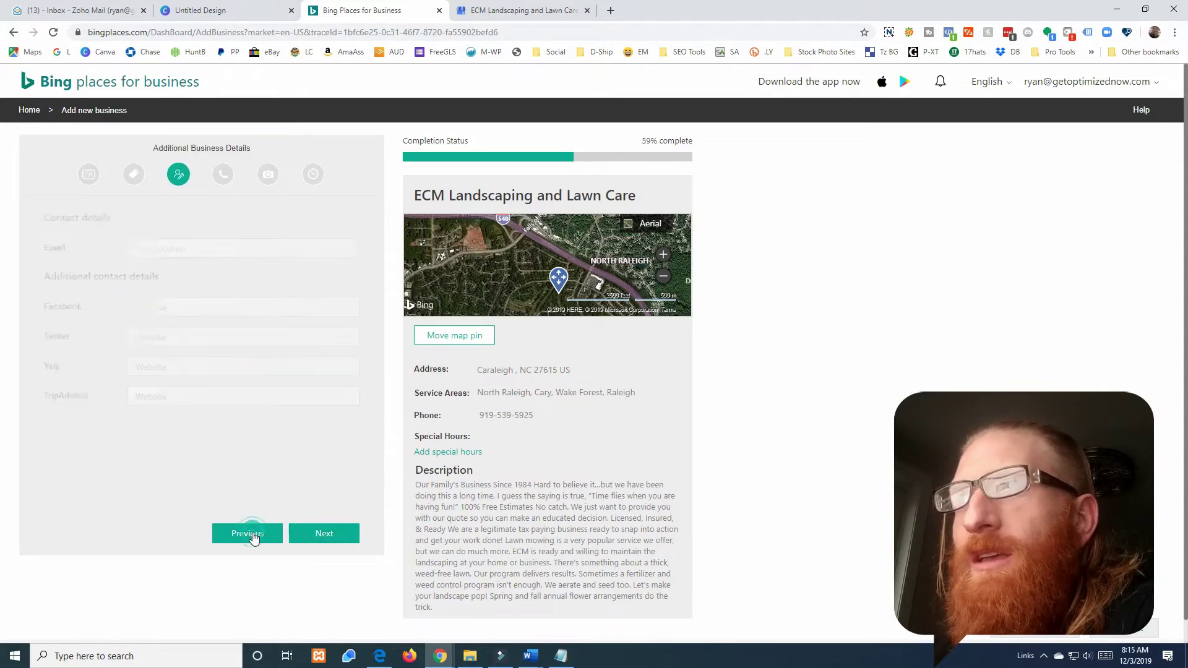
pyautogui.click(253, 535)
pyautogui.click(253, 536)
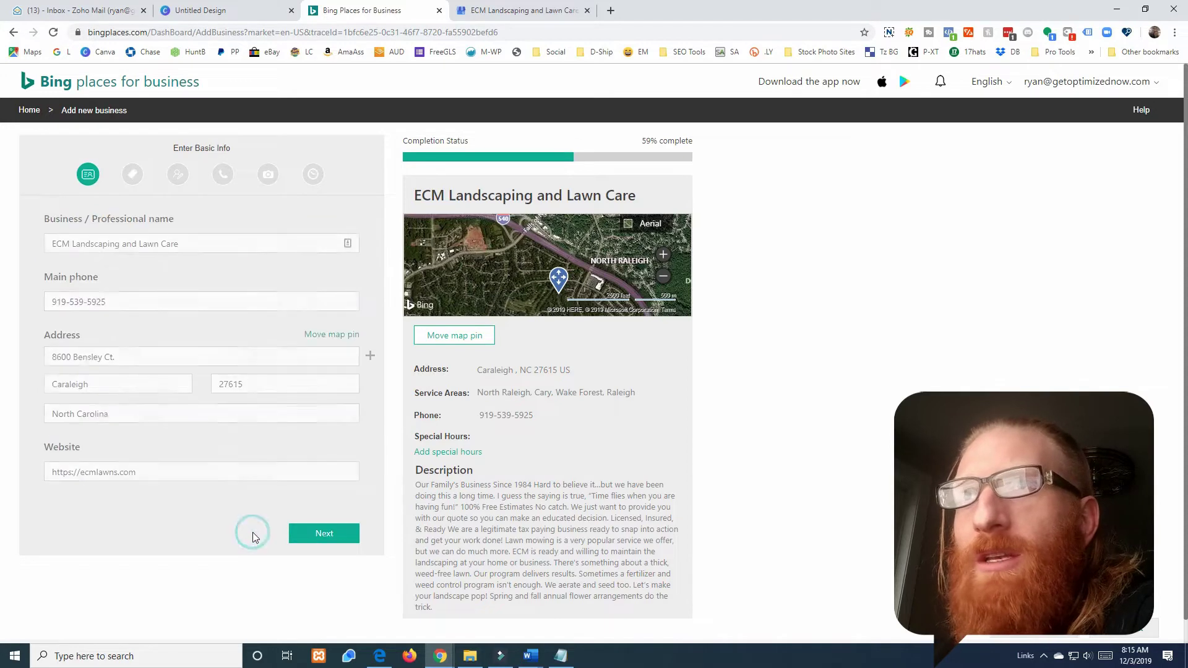
pyautogui.doubleClick(97, 384)
pyautogui.moveTo(65, 384); pyautogui.dragTo(52, 385)
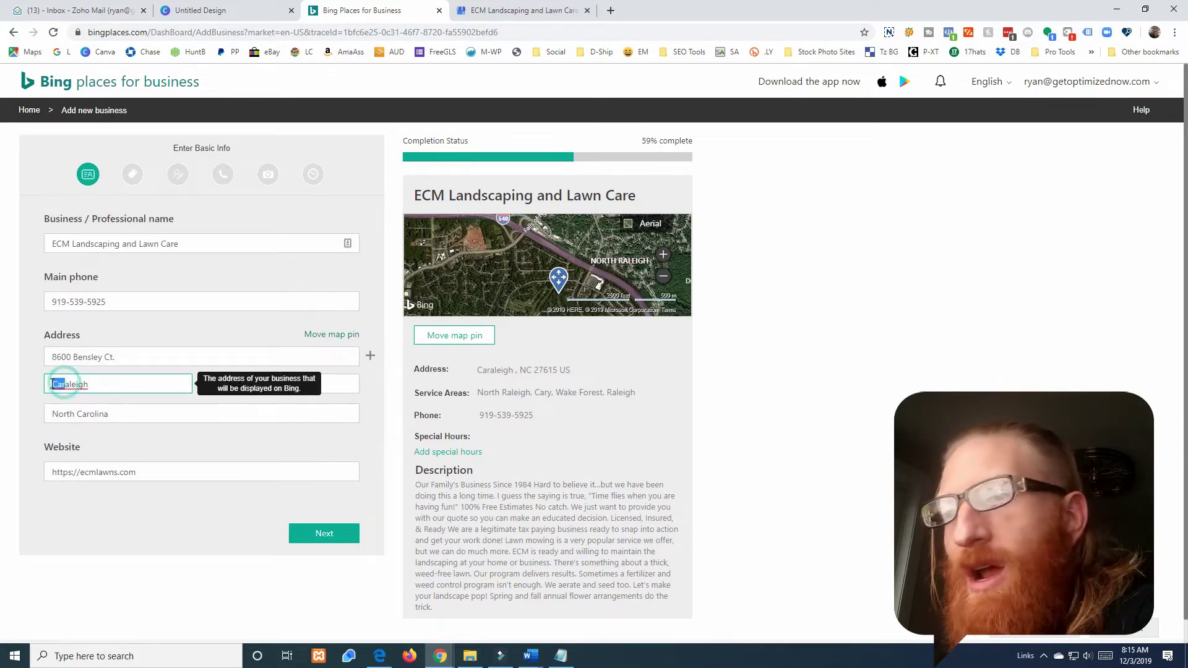
pyautogui.write('R')
pyautogui.click(35, 411)
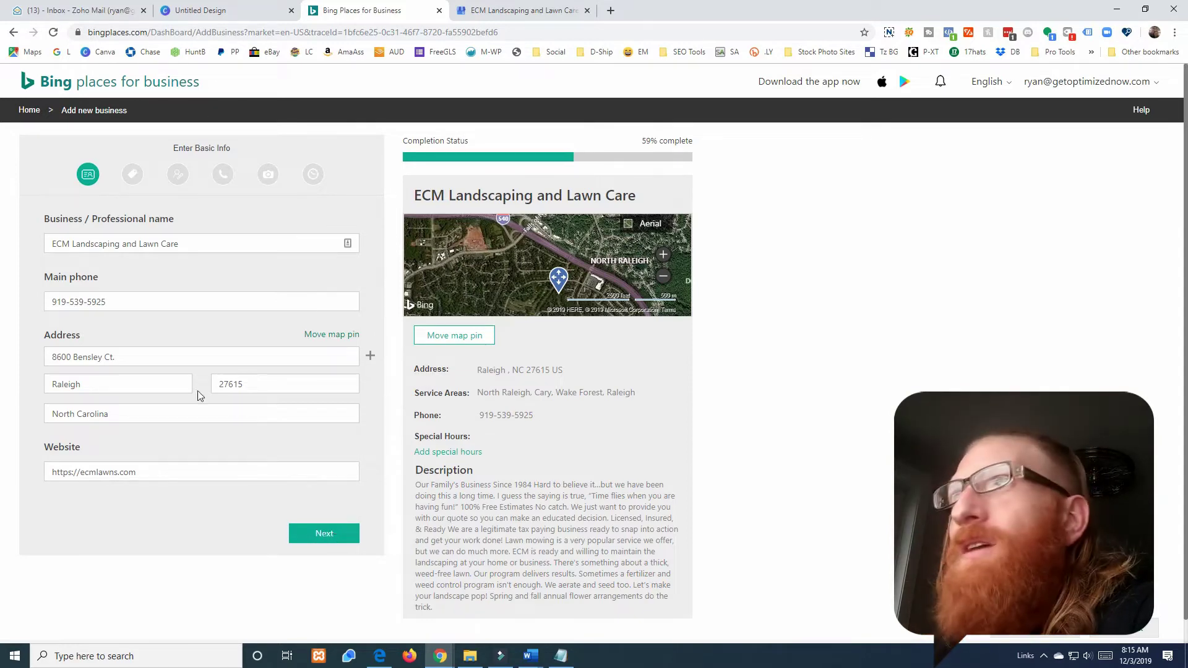
pyautogui.click(483, 8)
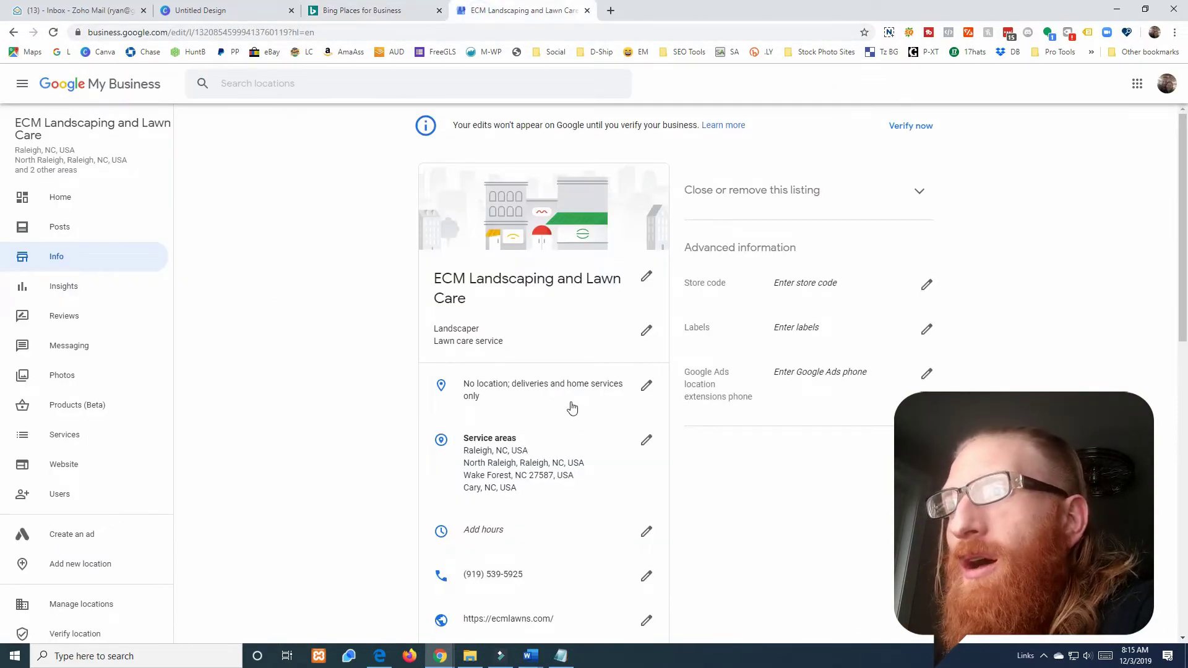
pyautogui.scroll(-2, 574, 409)
pyautogui.click(361, 10)
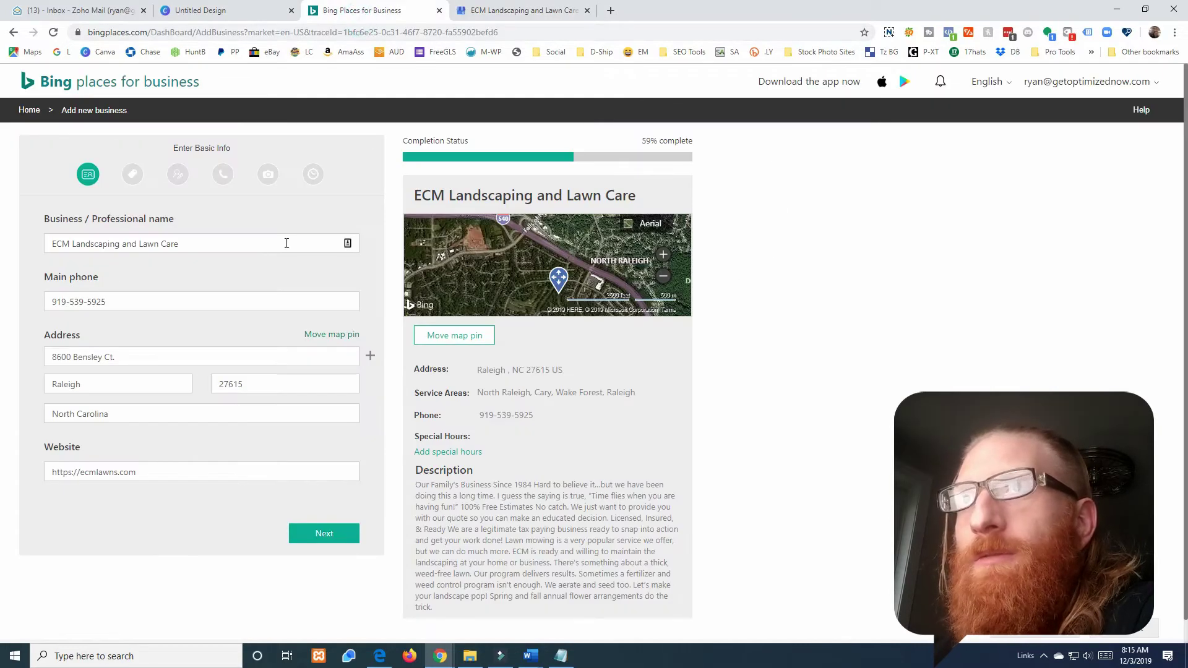
# - Advance from Basic Info through Category and Service areas to Enter Contact Details
pyautogui.click(321, 540)
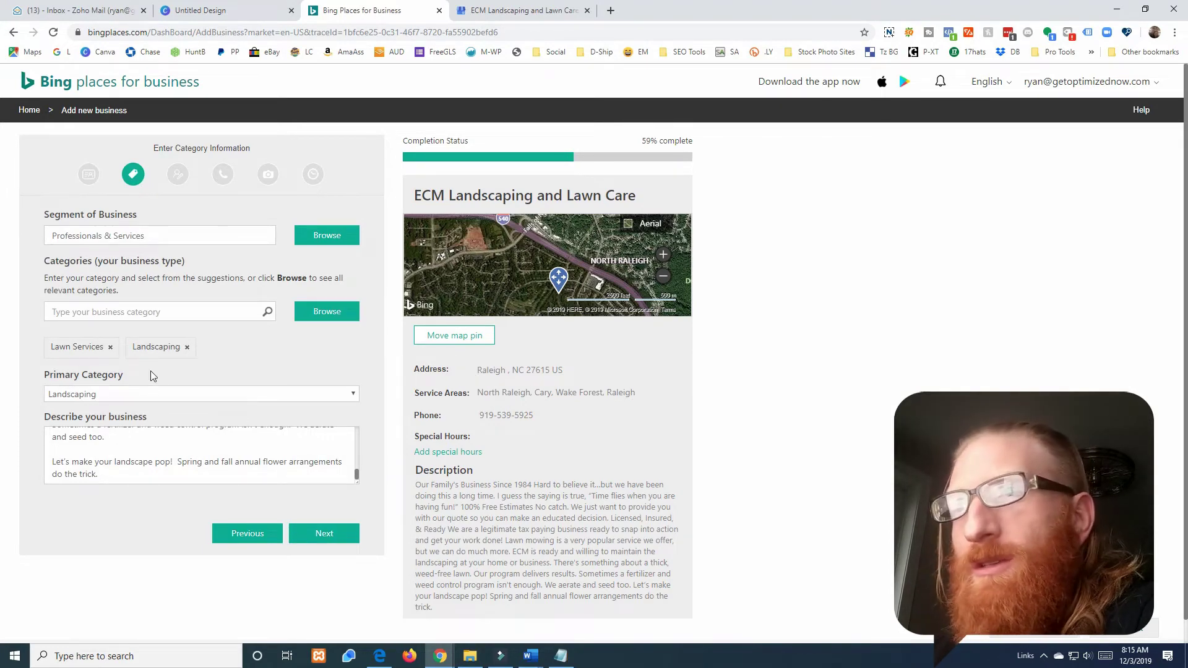
pyautogui.click(333, 533)
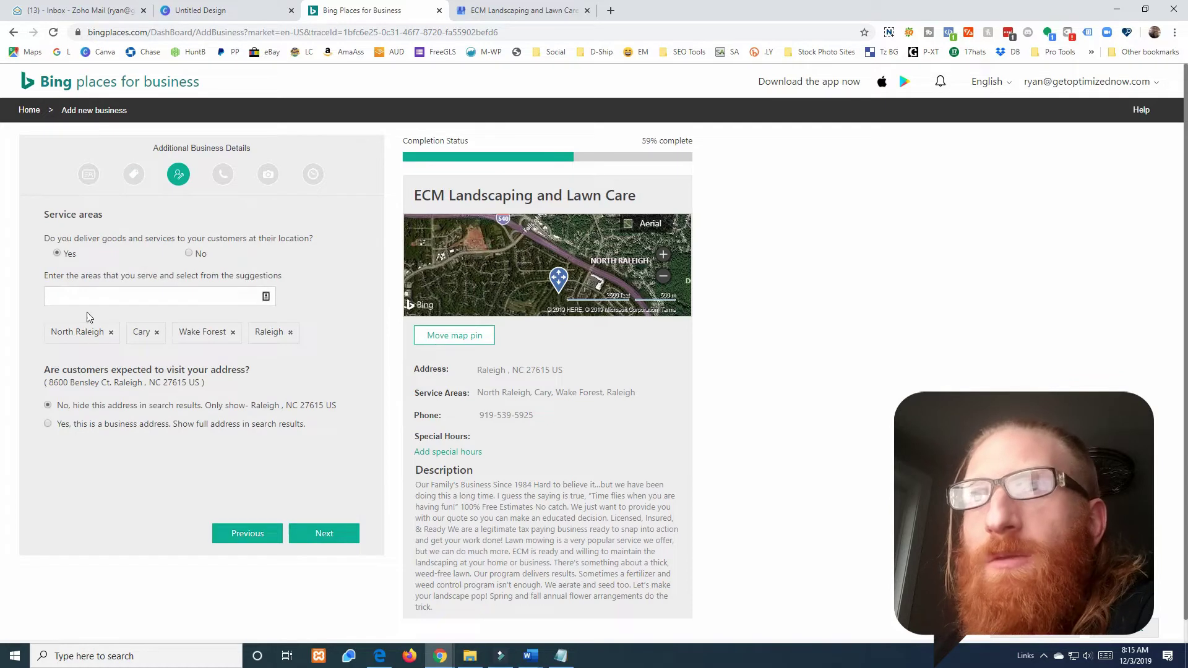
pyautogui.click(324, 533)
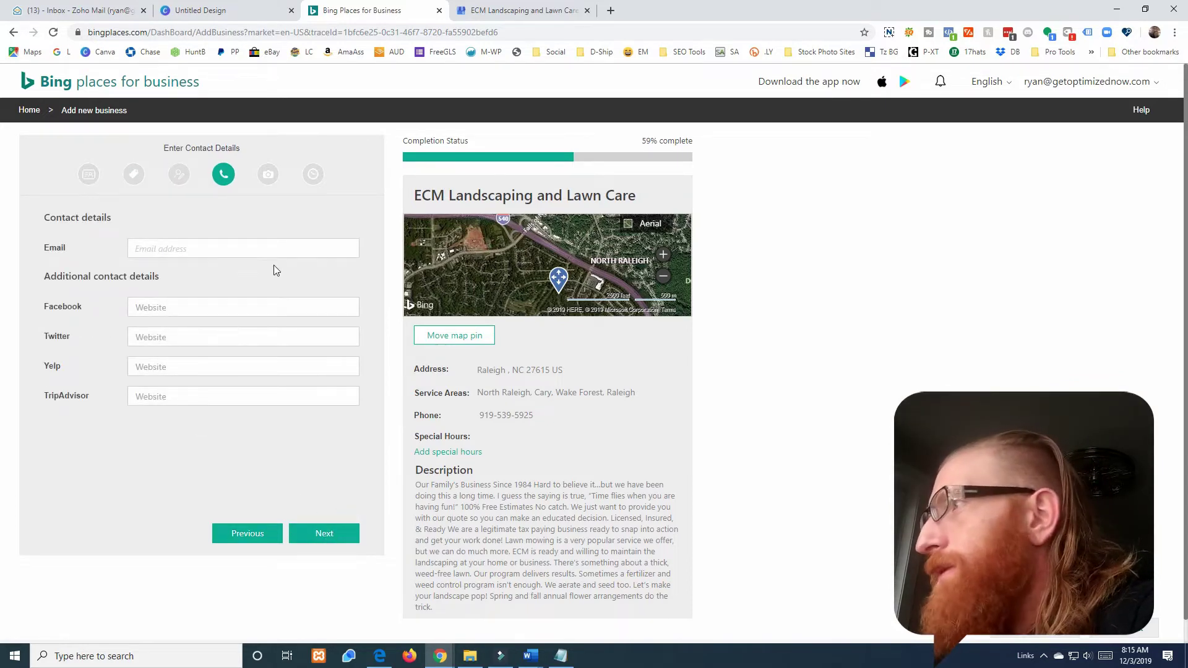
# - Enter the business contact e-mail address in the Email field and continue to Add Photos
pyautogui.click(170, 254)
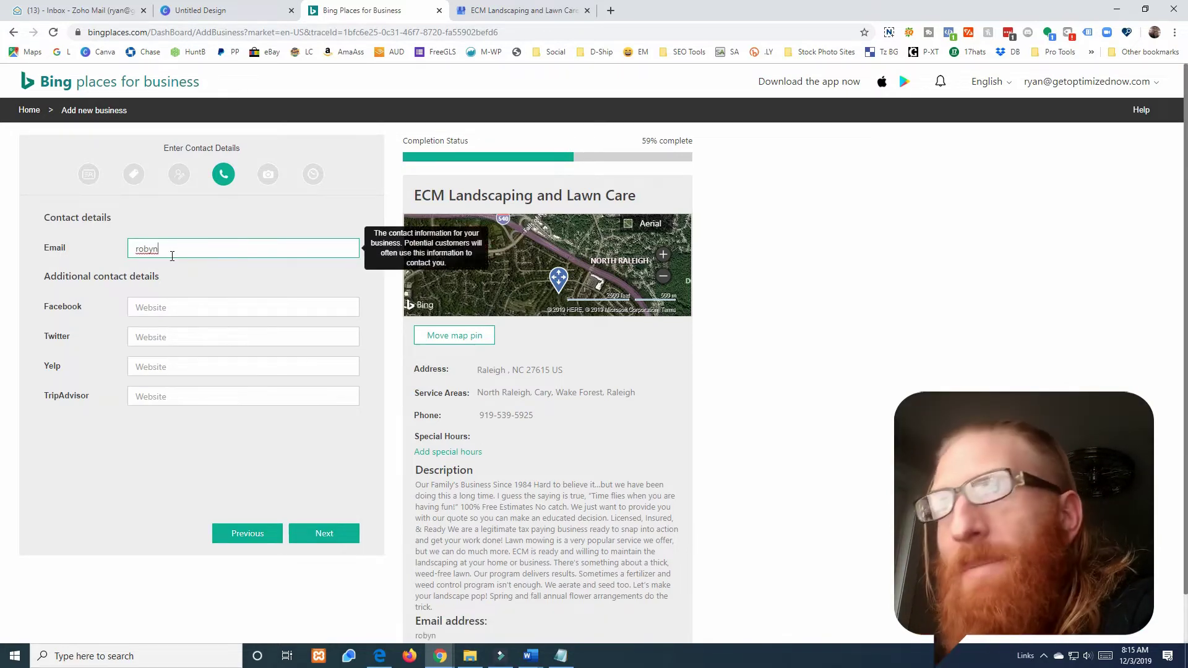
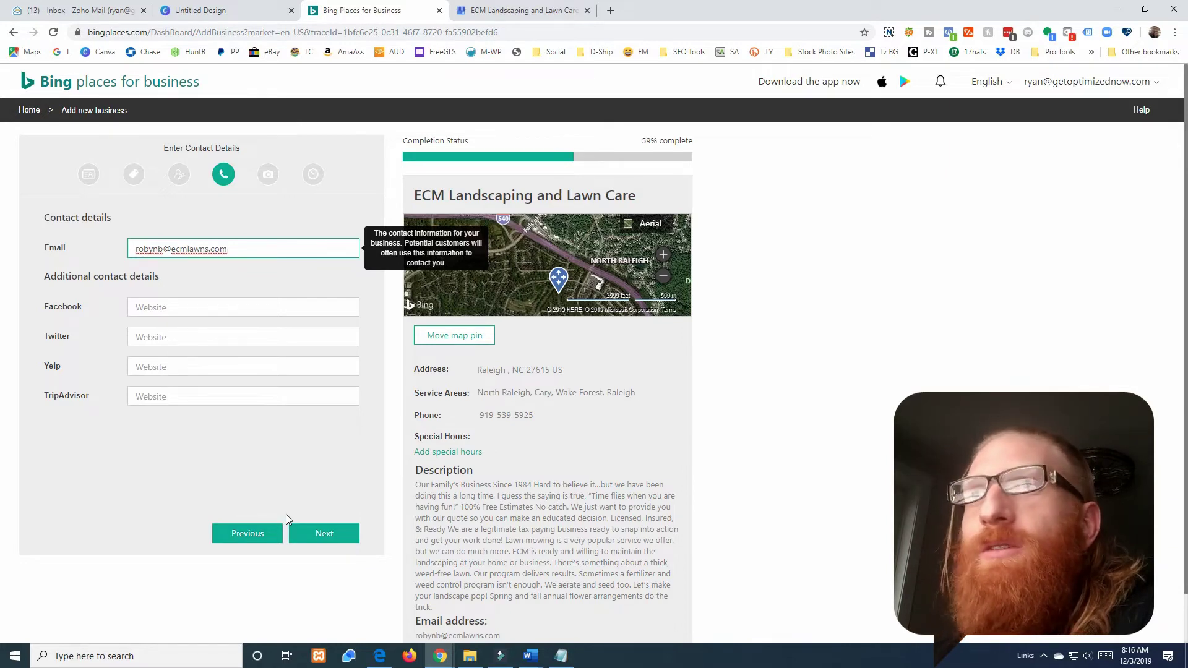
pyautogui.click(325, 533)
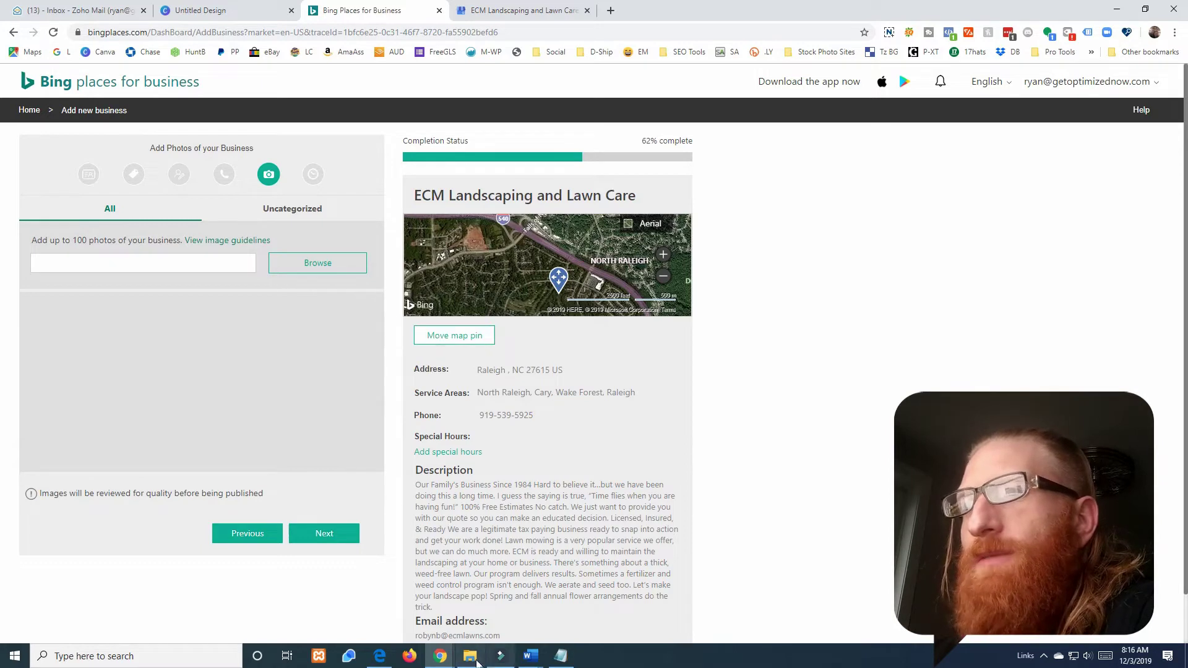
# - Skip uploading photos and continue to the Enter Working Hours step
pyautogui.moveTo(477, 663)
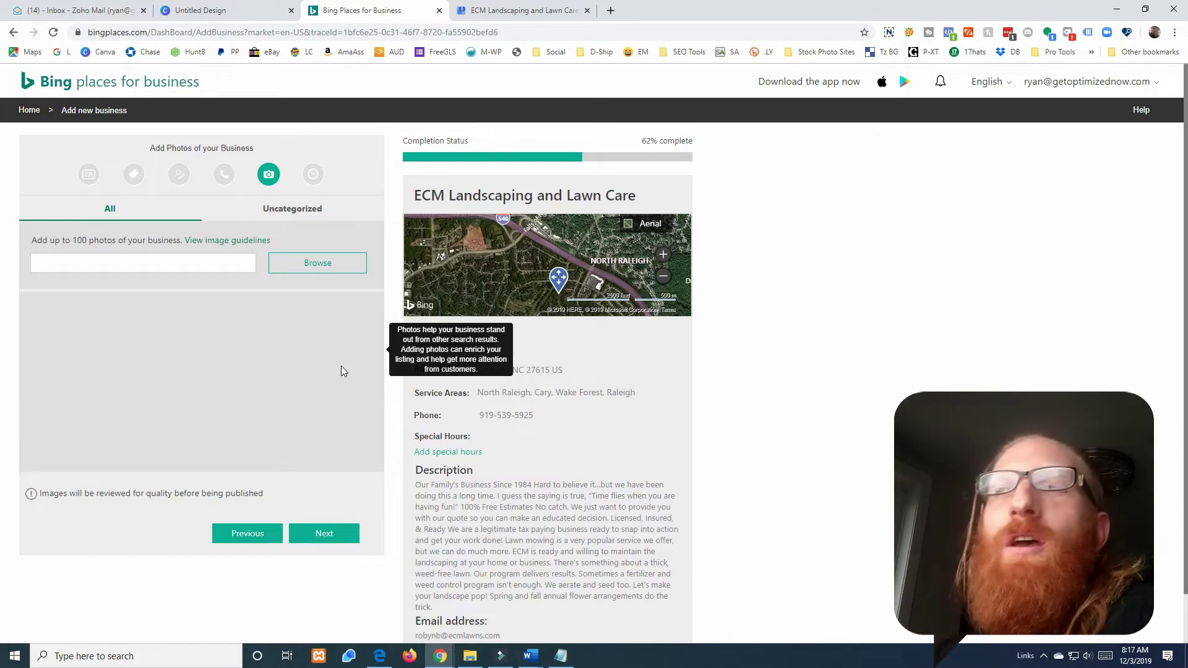
pyautogui.click(332, 541)
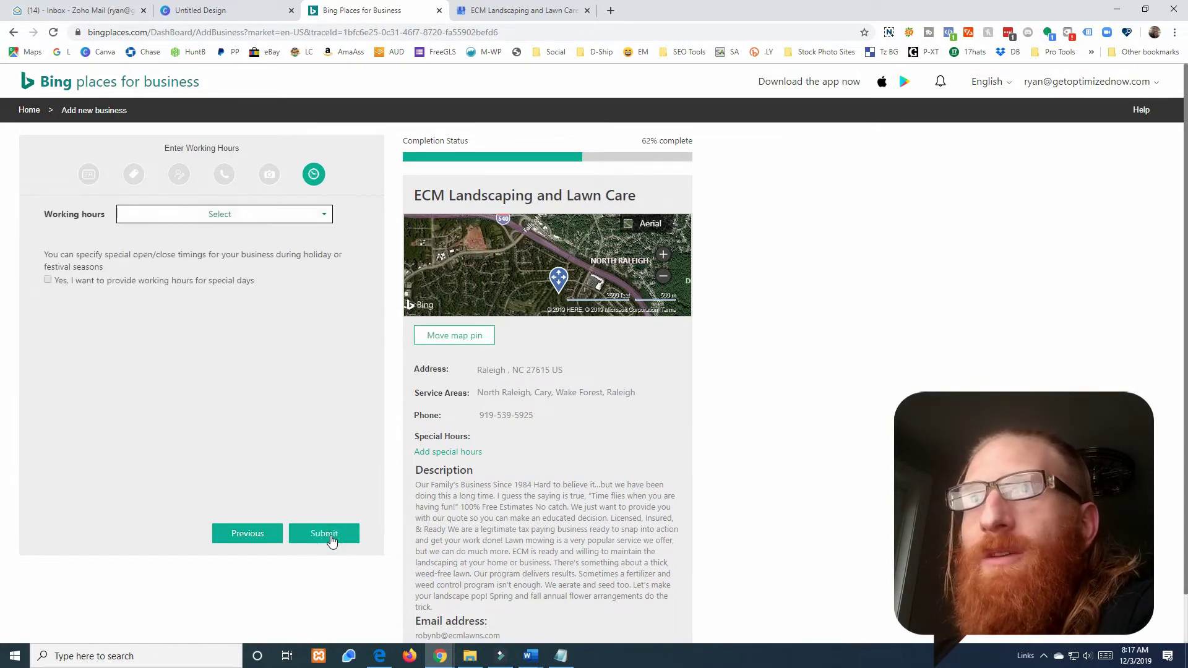
# - Try per-day business hours, turning Monday on and then back to closed
pyautogui.click(207, 216)
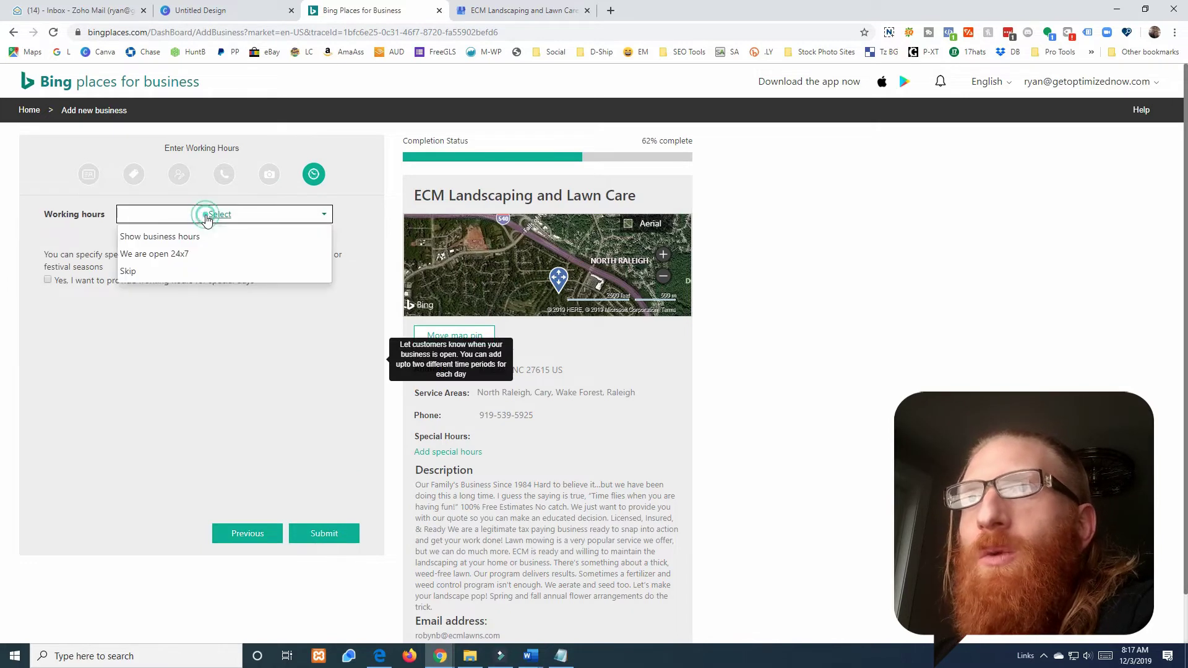
pyautogui.click(166, 236)
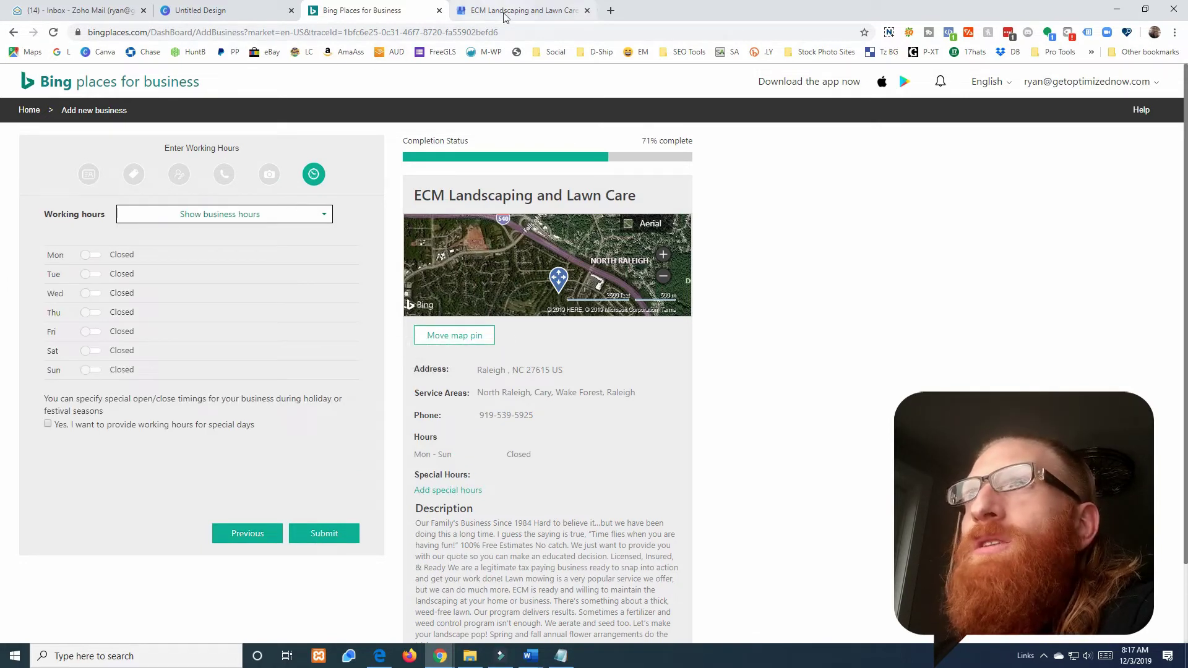
pyautogui.click(205, 218)
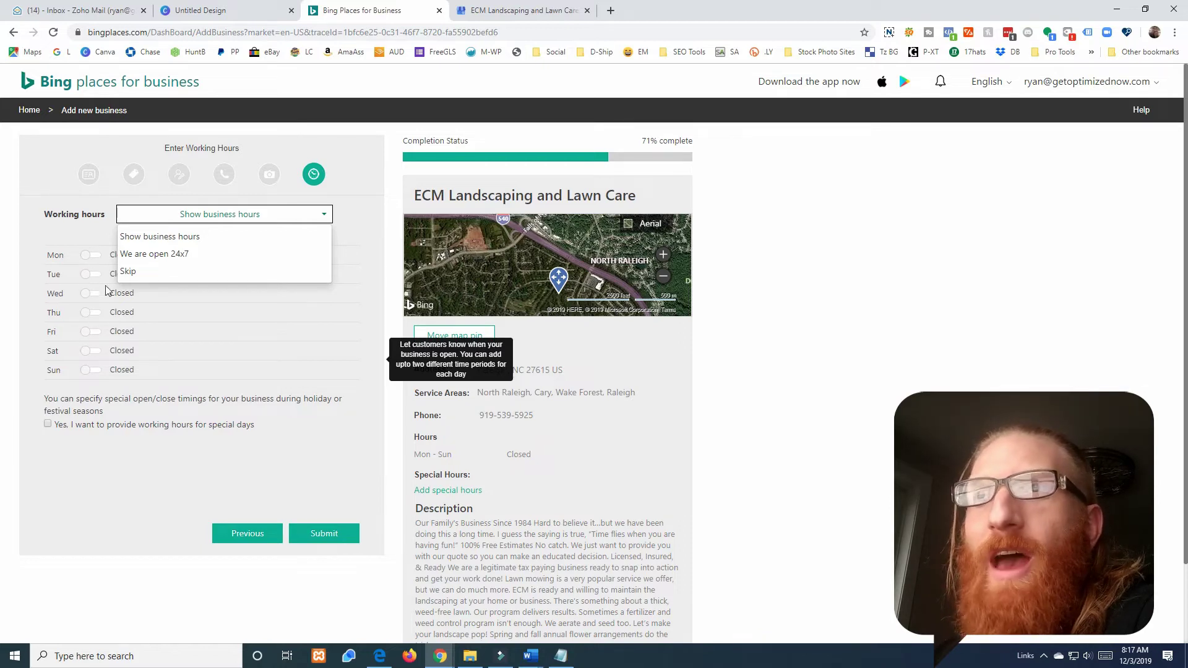
pyautogui.click(70, 249)
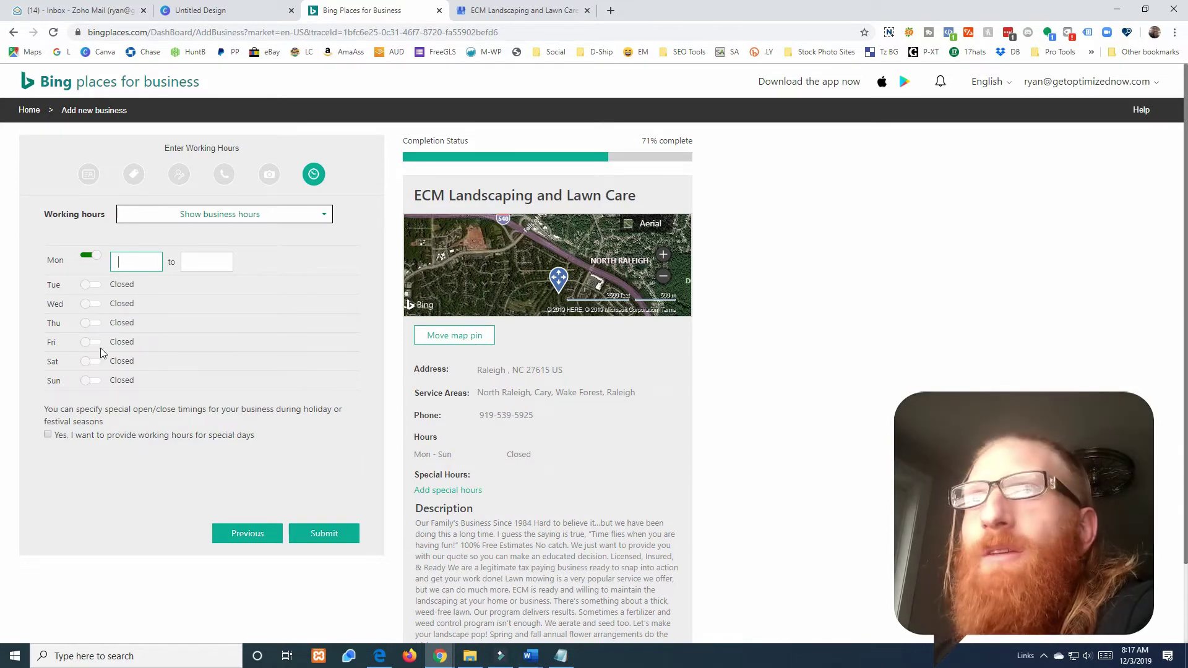
pyautogui.click(90, 255)
# - Set working hours to Skip and submit the new business listing
pyautogui.click(170, 217)
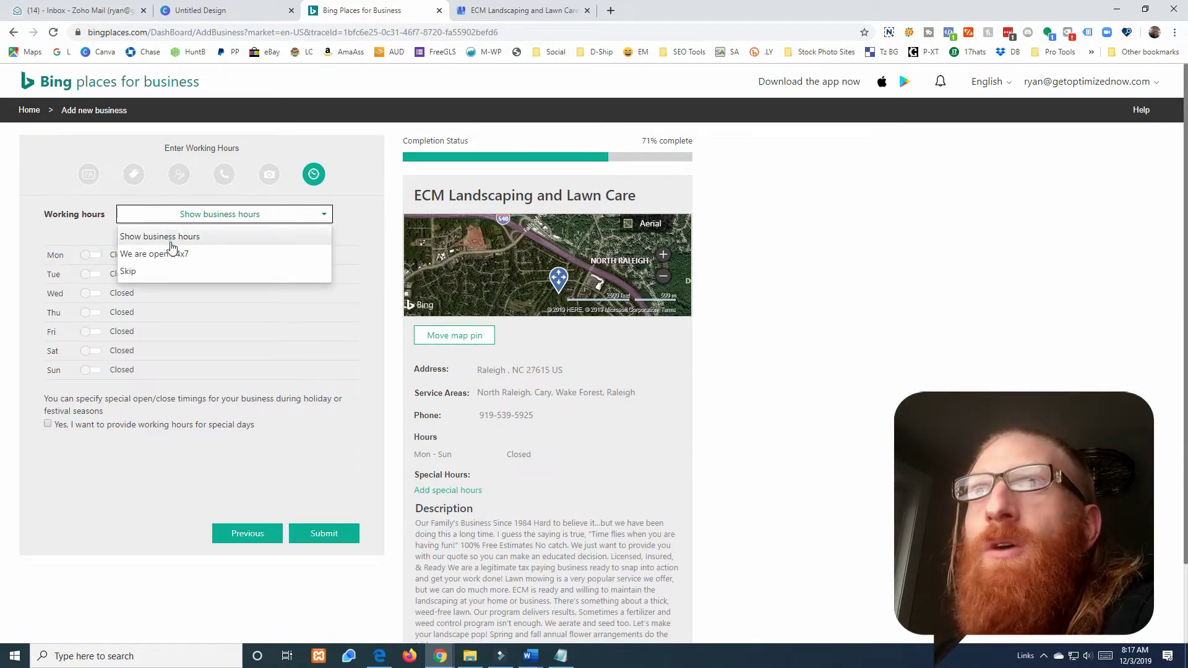
pyautogui.click(172, 245)
pyautogui.click(207, 218)
pyautogui.click(159, 269)
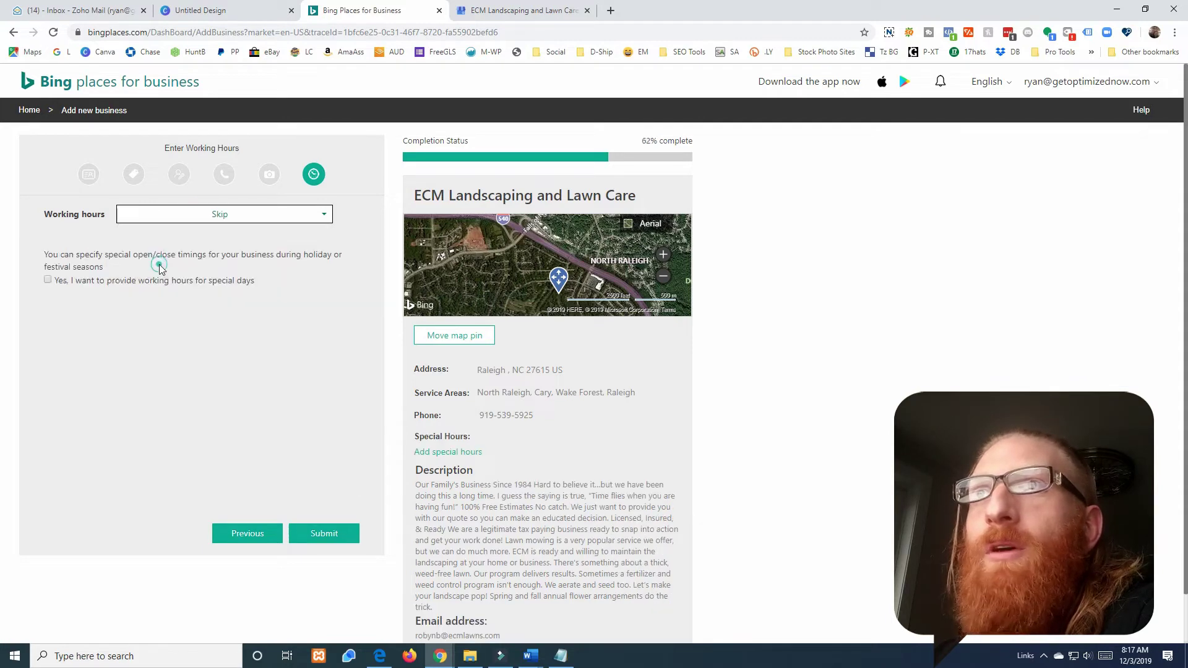
pyautogui.click(322, 534)
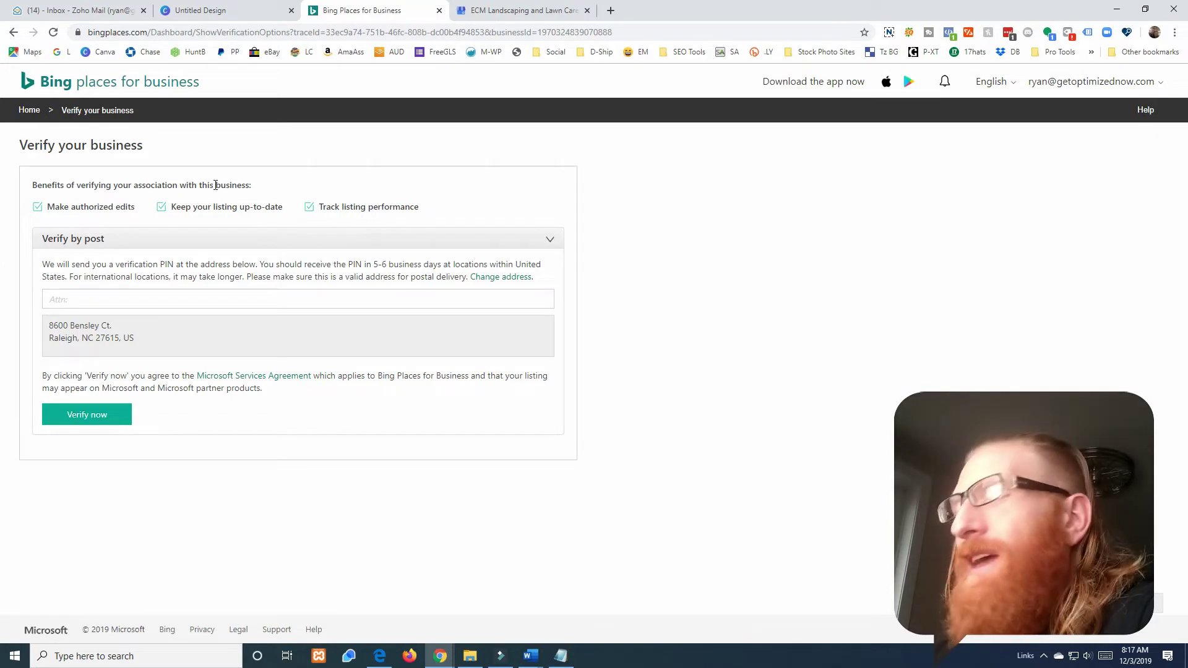
# - Enter the contact person's full name in the Attn field and choose Verify now
pyautogui.click(214, 296)
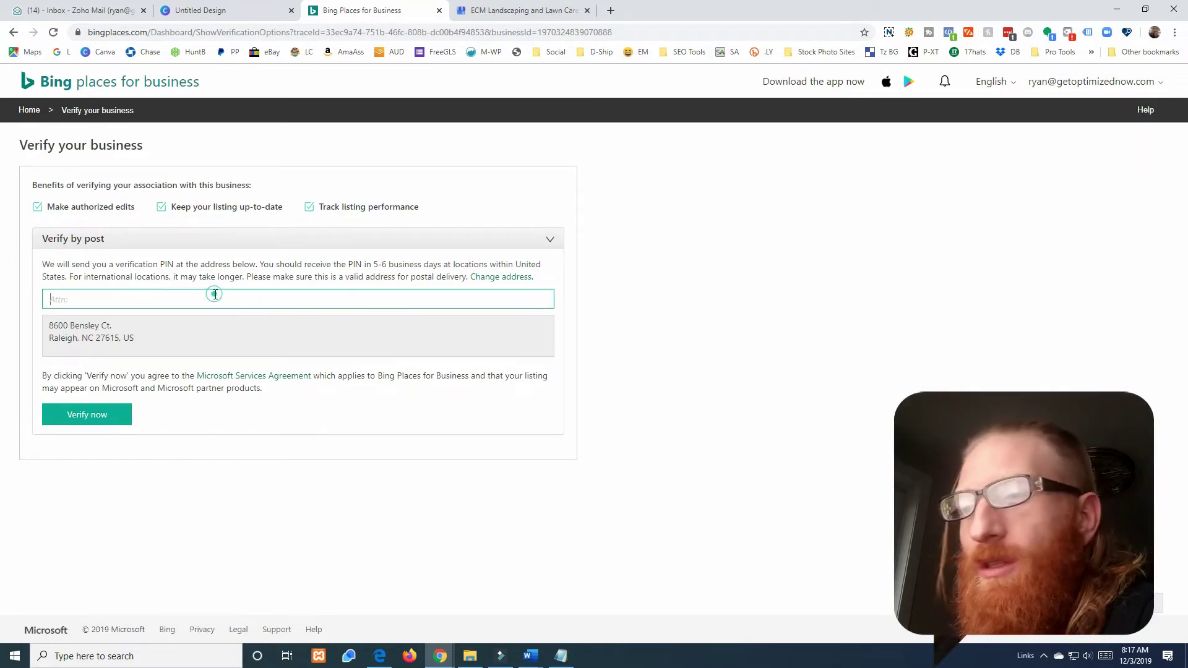
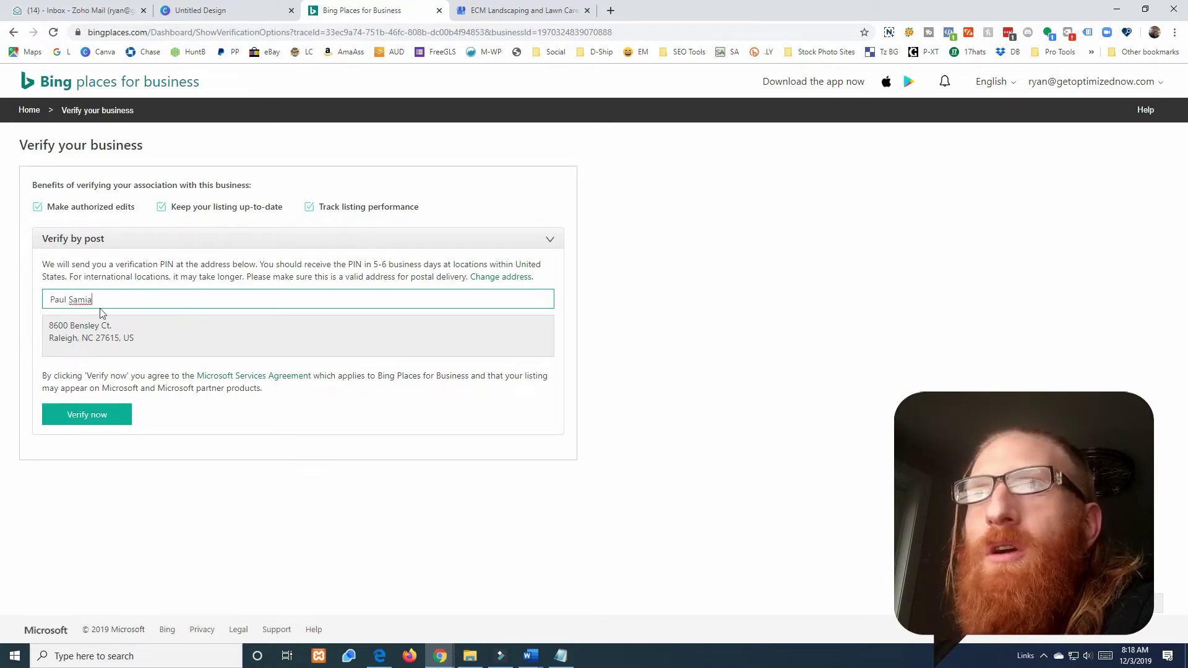
pyautogui.click(94, 413)
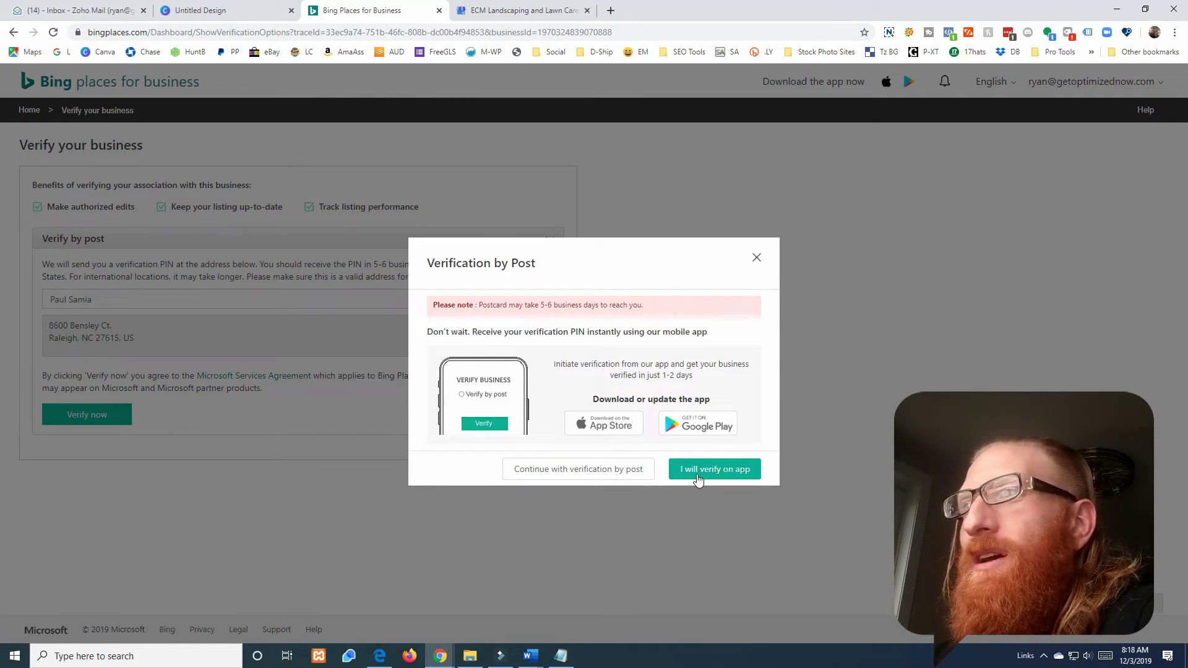
# - Send the verification app link to the mobile number, close the postcard notice, then switch to Google My Business
pyautogui.click(697, 481)
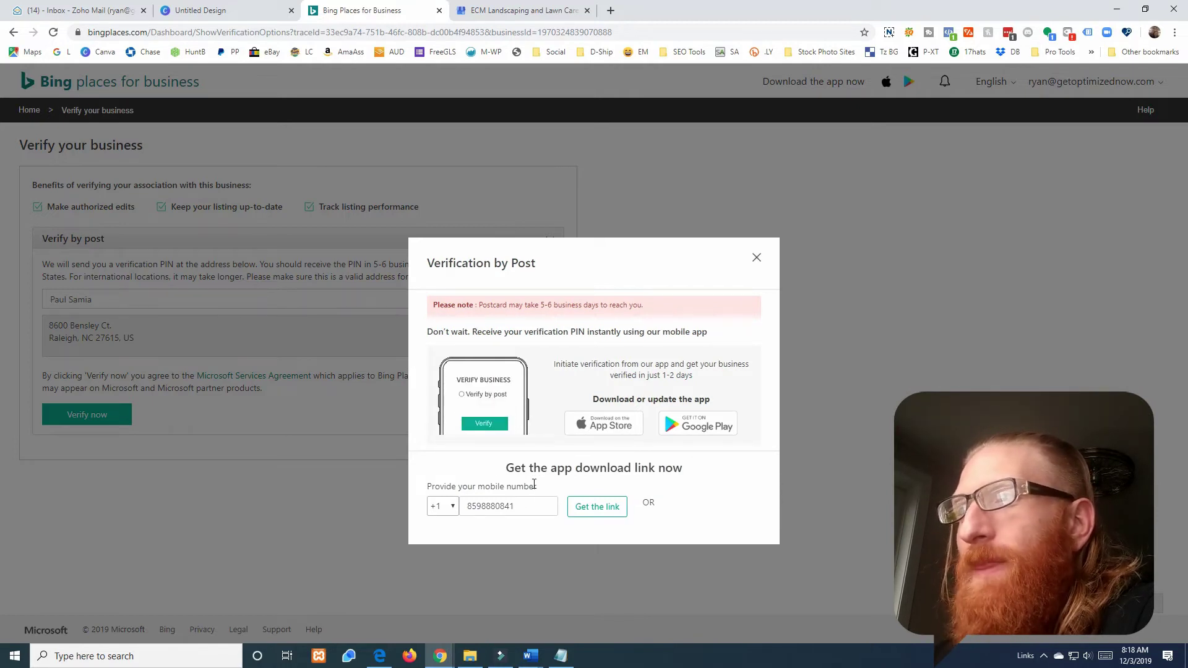
pyautogui.click(592, 506)
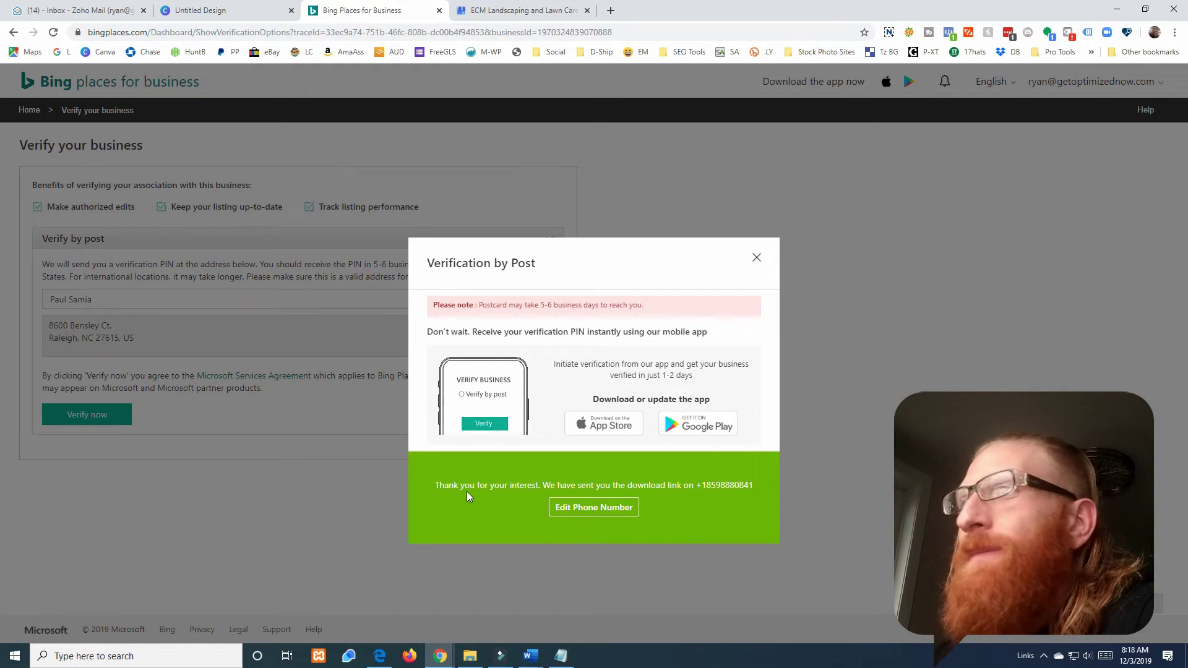
pyautogui.click(758, 257)
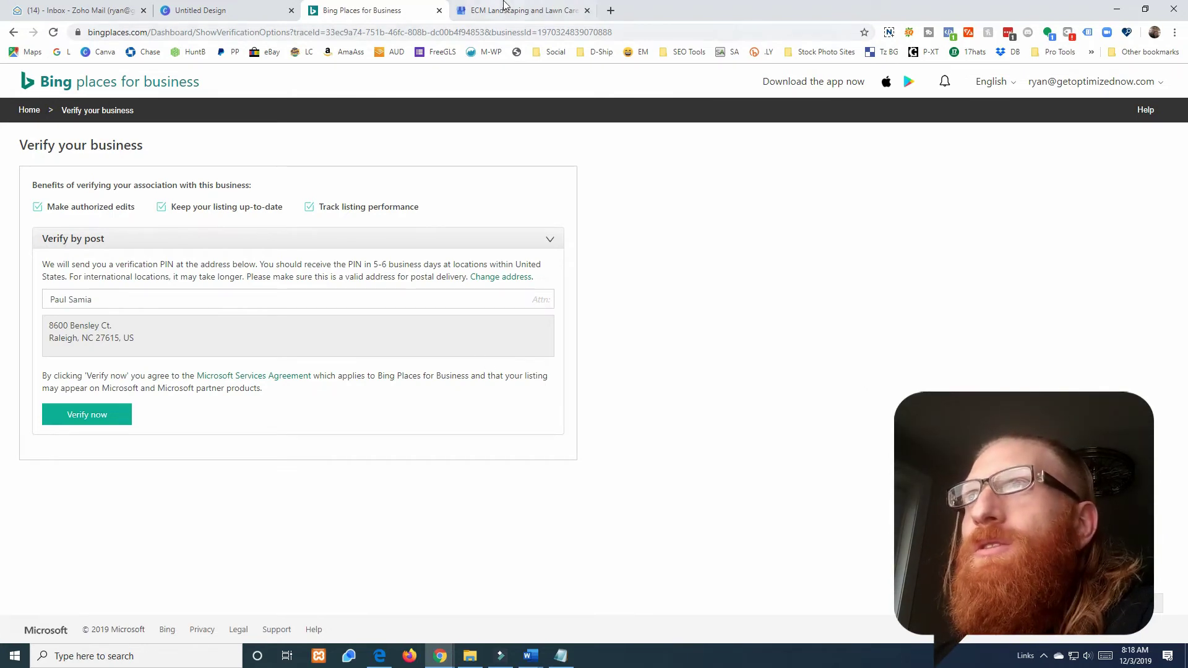
pyautogui.click(507, 9)
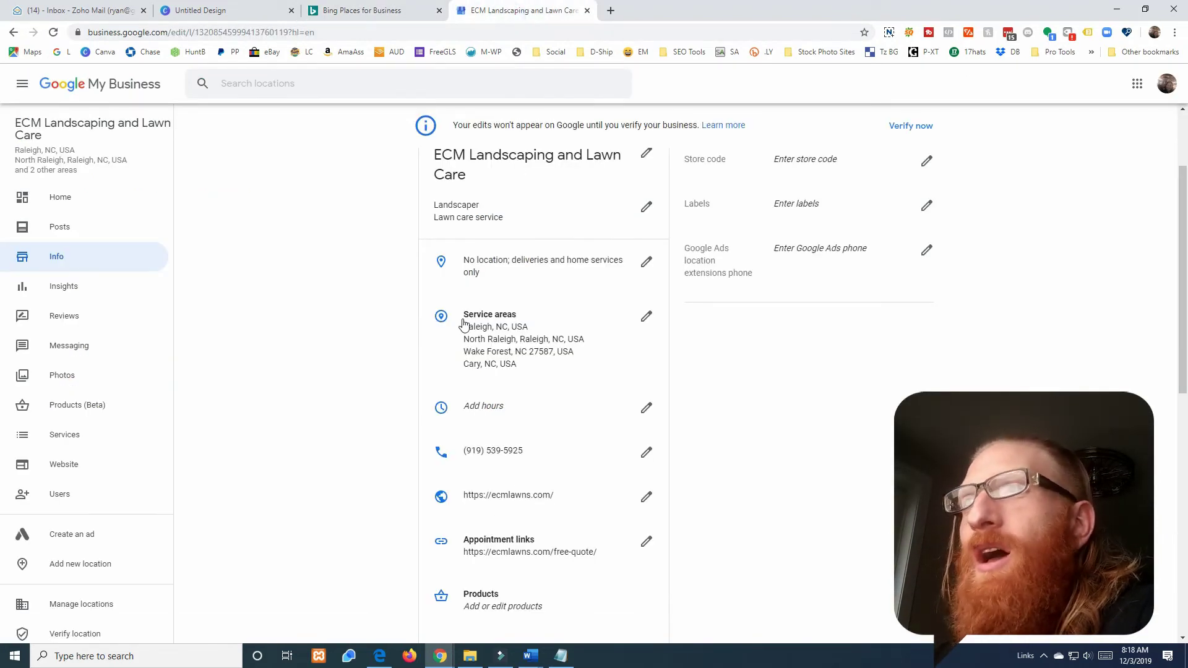
pyautogui.scroll(-6, 482, 360)
pyautogui.scroll(5, 481, 360)
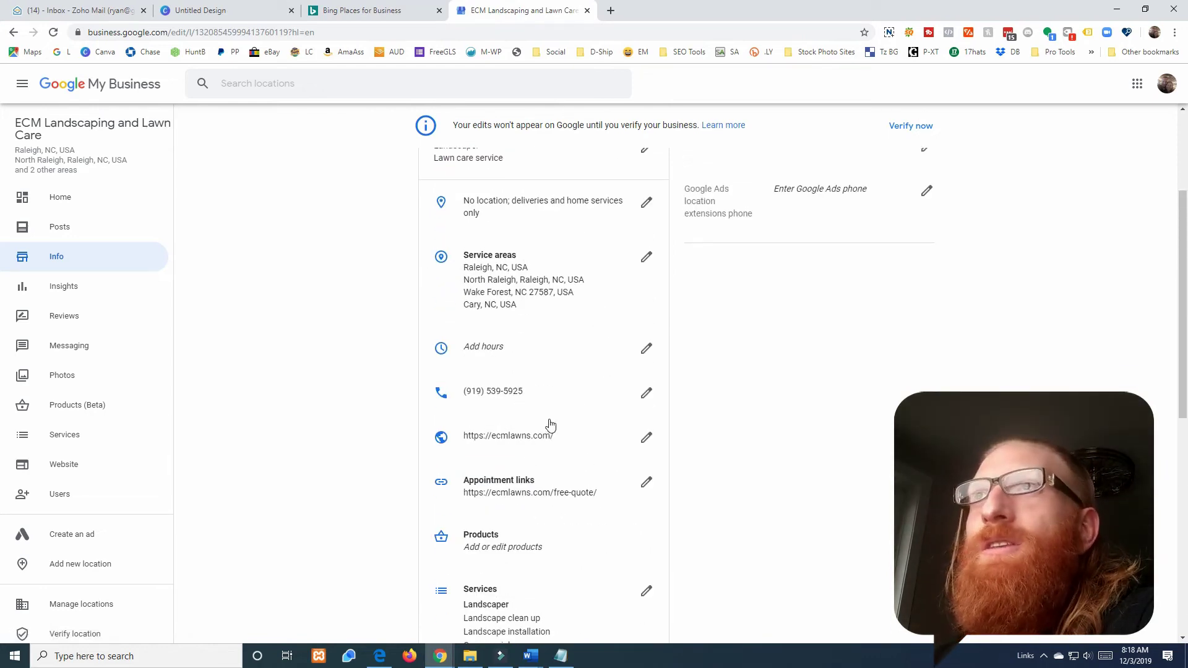
pyautogui.scroll(3, 549, 424)
pyautogui.click(365, 11)
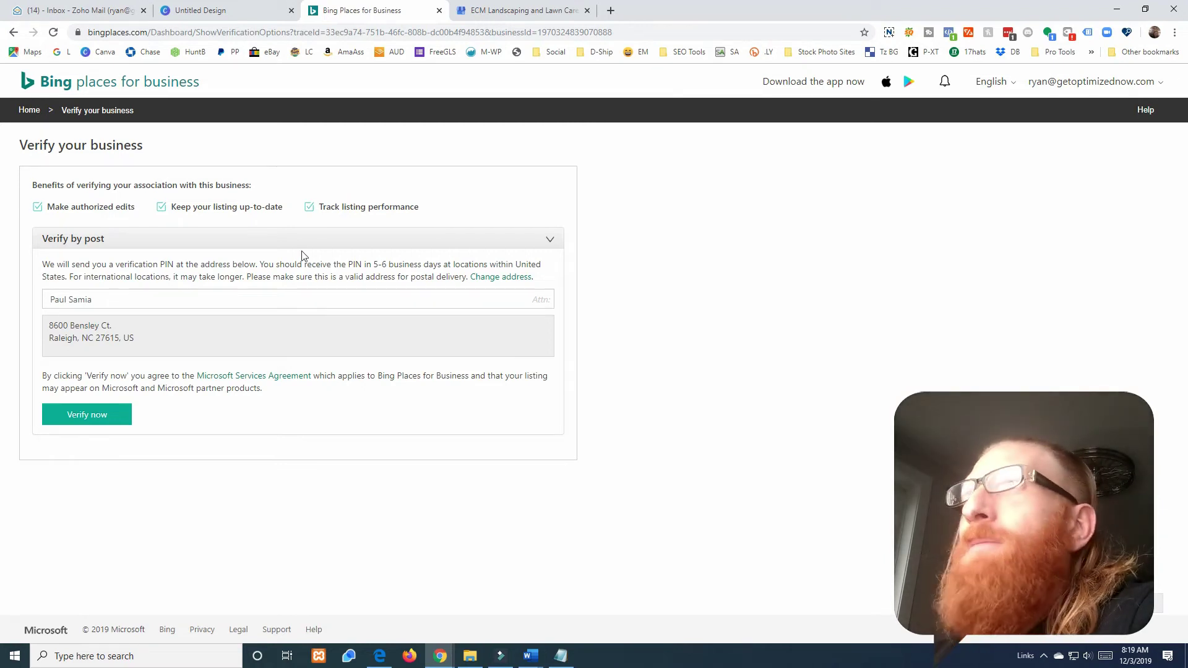
# - Switch back to the ECM Landscaping and Lawn Care tab in Google My Business
pyautogui.click(494, 13)
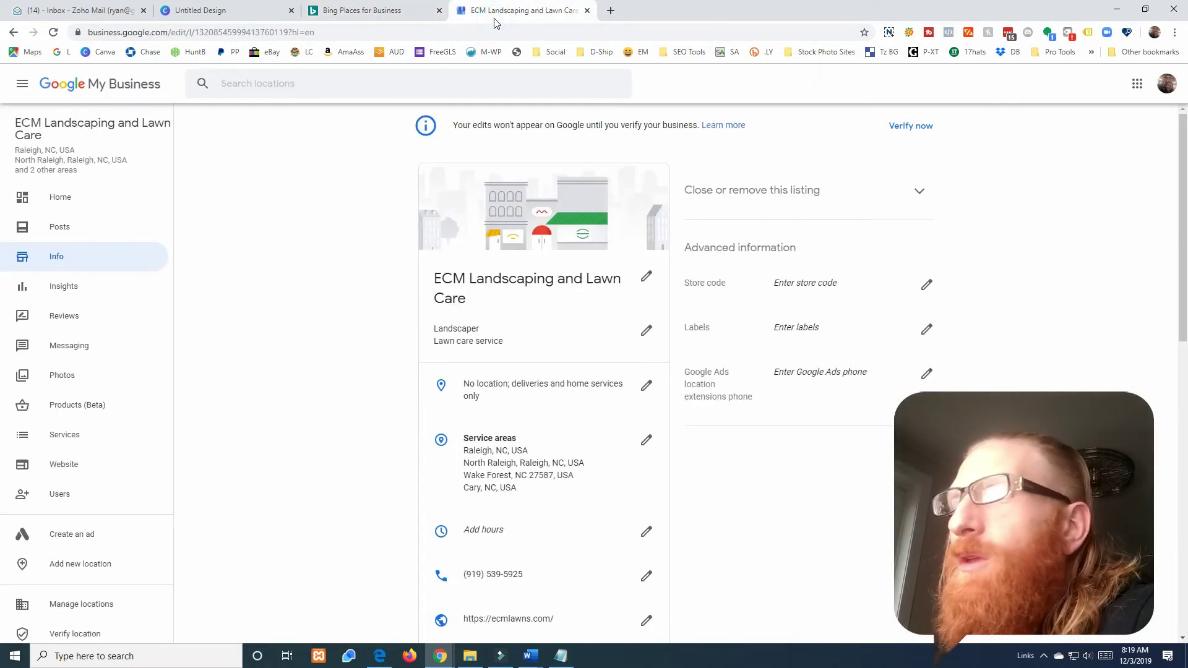